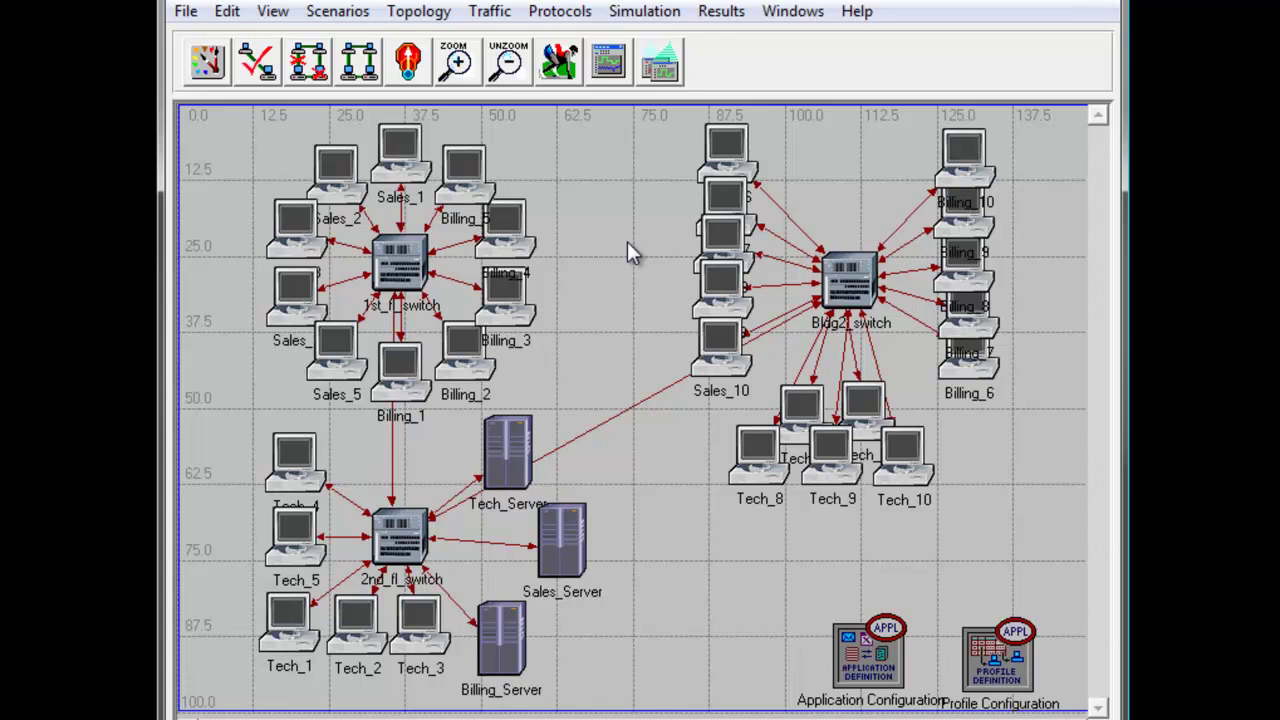
Collect Bldg2_switch's Switch Traffic Forwarded/Received and VLAN Traffic Received/Sent statistics in packets/sec.
{"action": "right_click", "coordinate": [850, 280]}
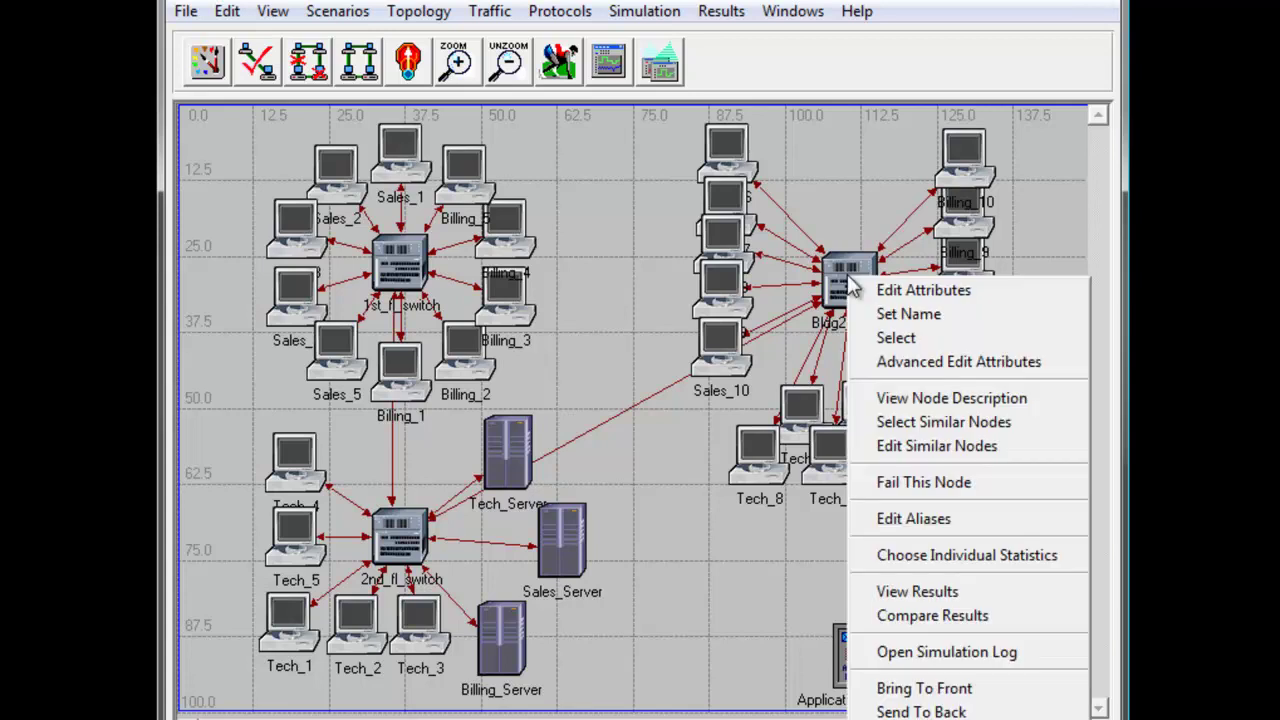
{"action": "left_click", "coordinate": [961, 554]}
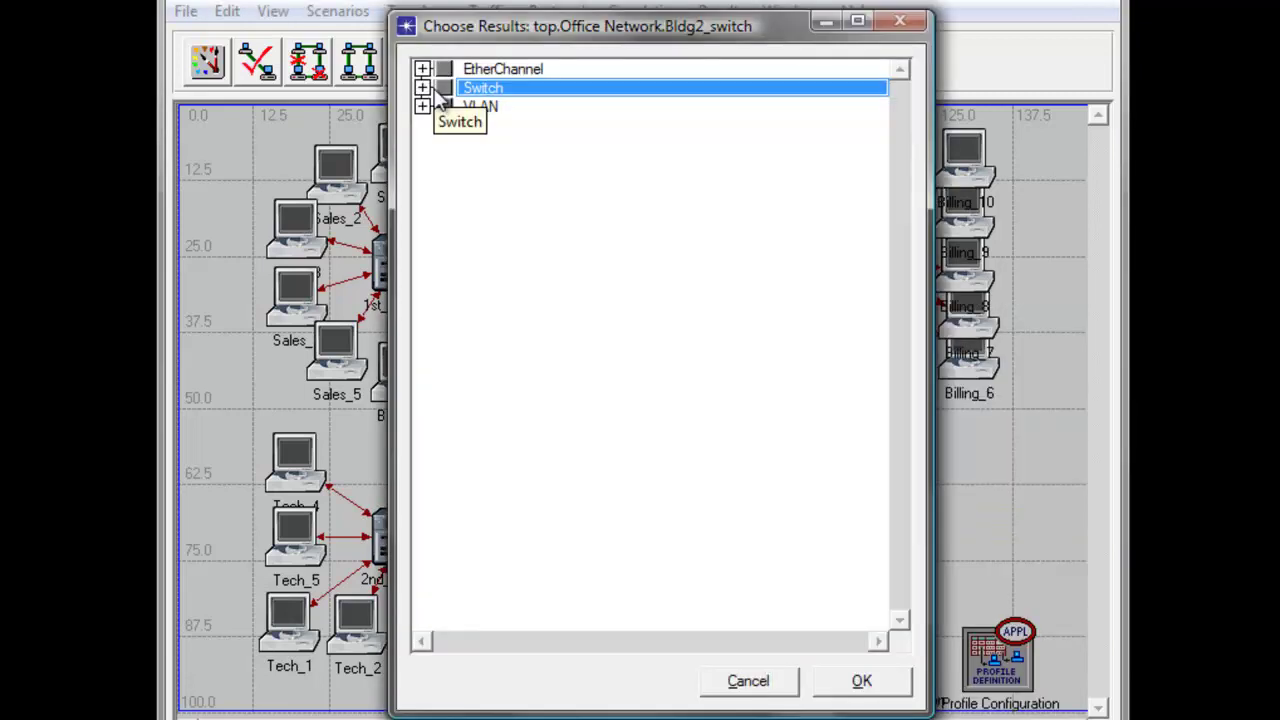
{"action": "left_click", "coordinate": [422, 88]}
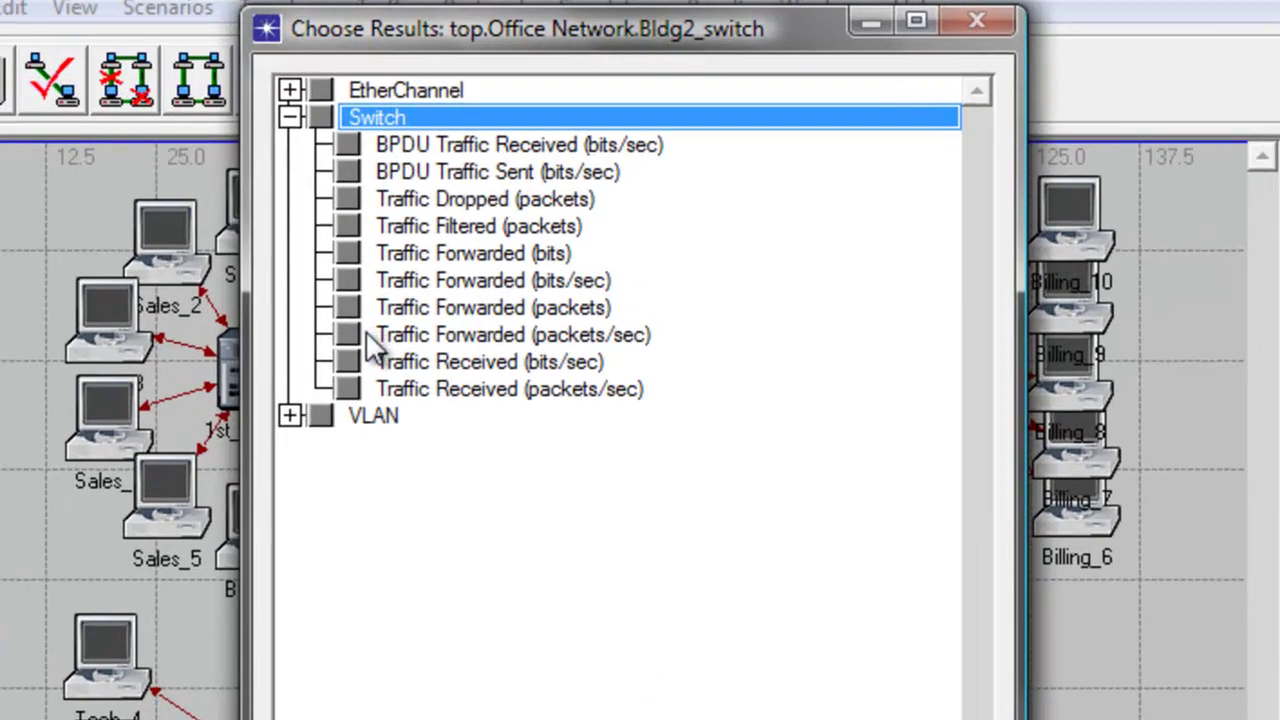
{"action": "left_click", "coordinate": [345, 334]}
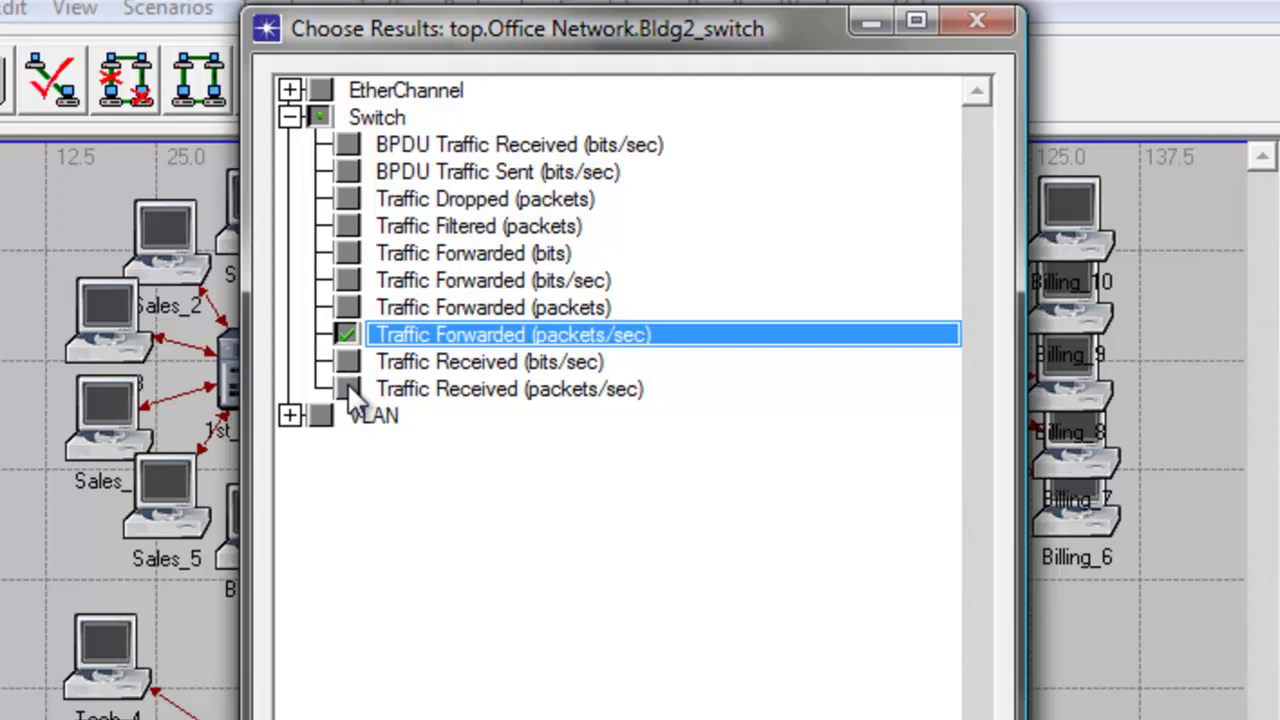
{"action": "left_click", "coordinate": [347, 385]}
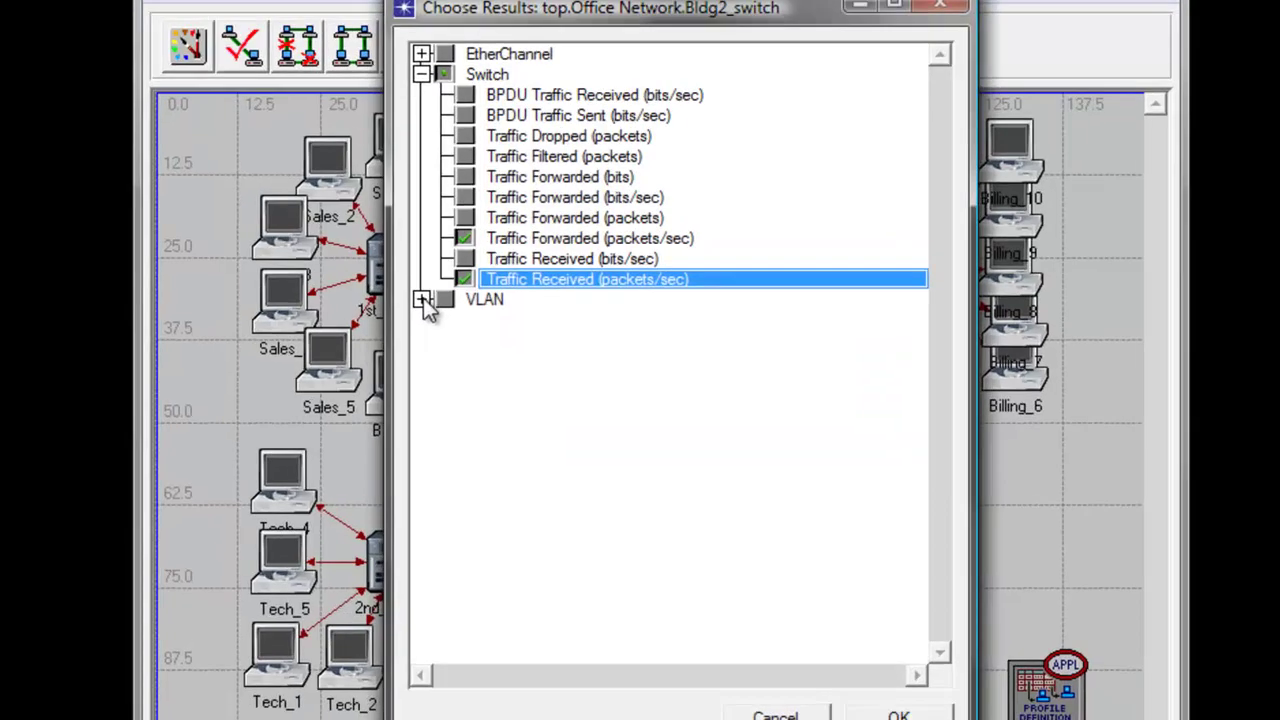
{"action": "left_click", "coordinate": [422, 299]}
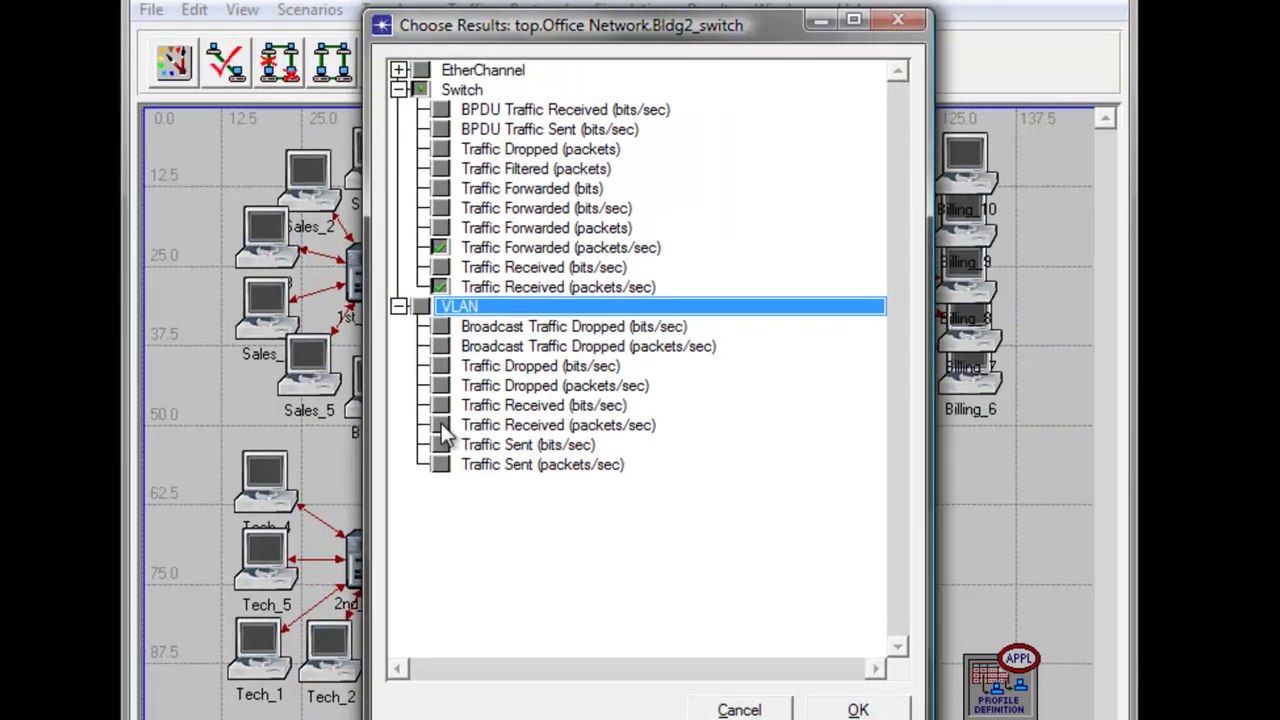
{"action": "left_click", "coordinate": [470, 452]}
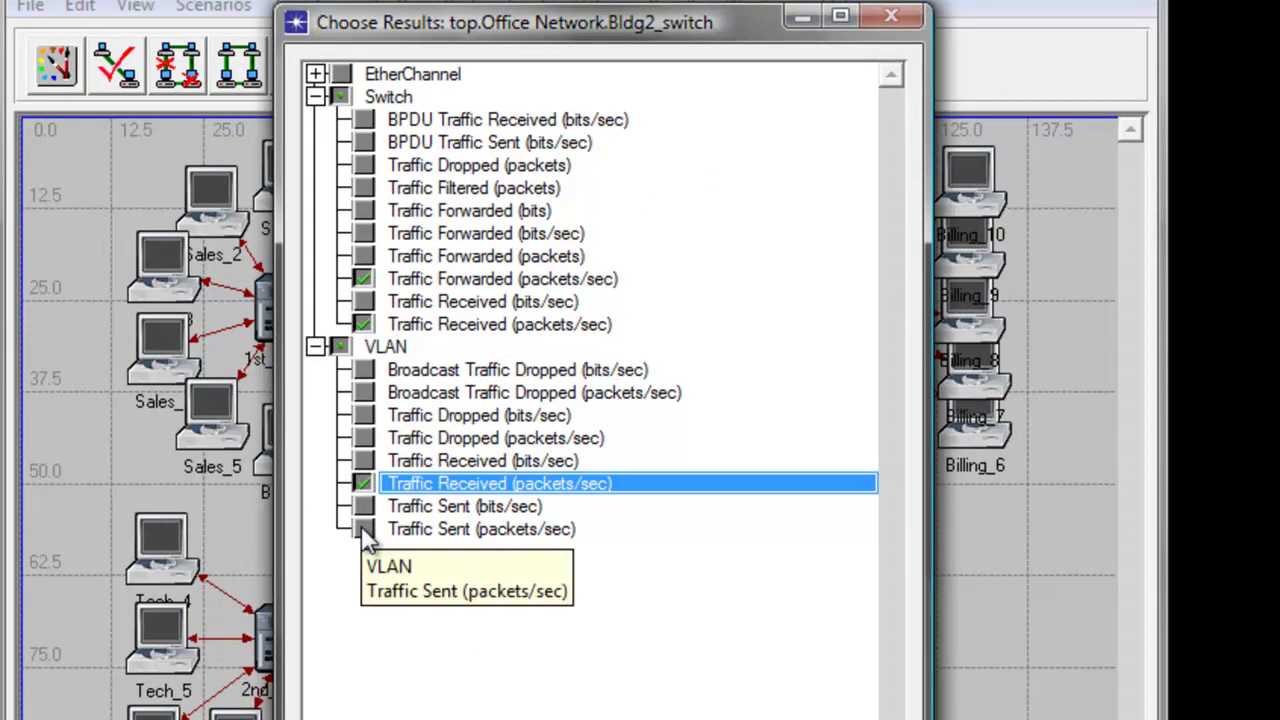
{"action": "left_click", "coordinate": [364, 530]}
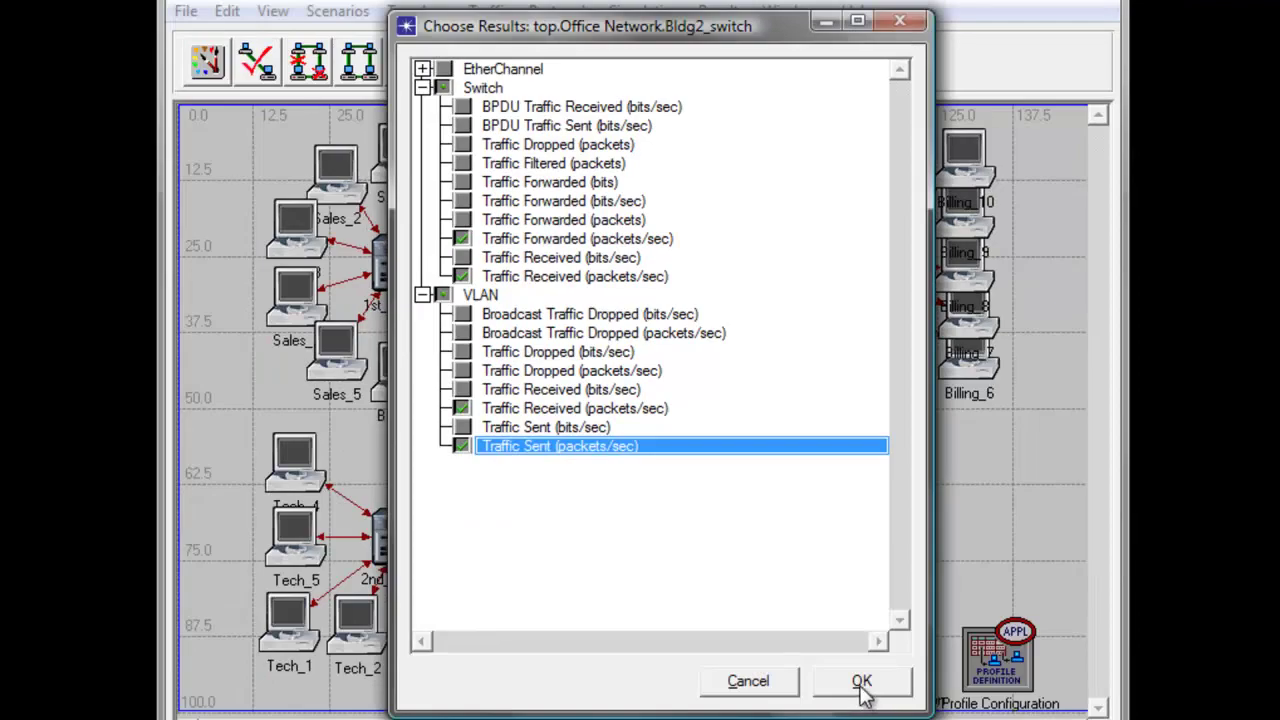
{"action": "left_click", "coordinate": [862, 681]}
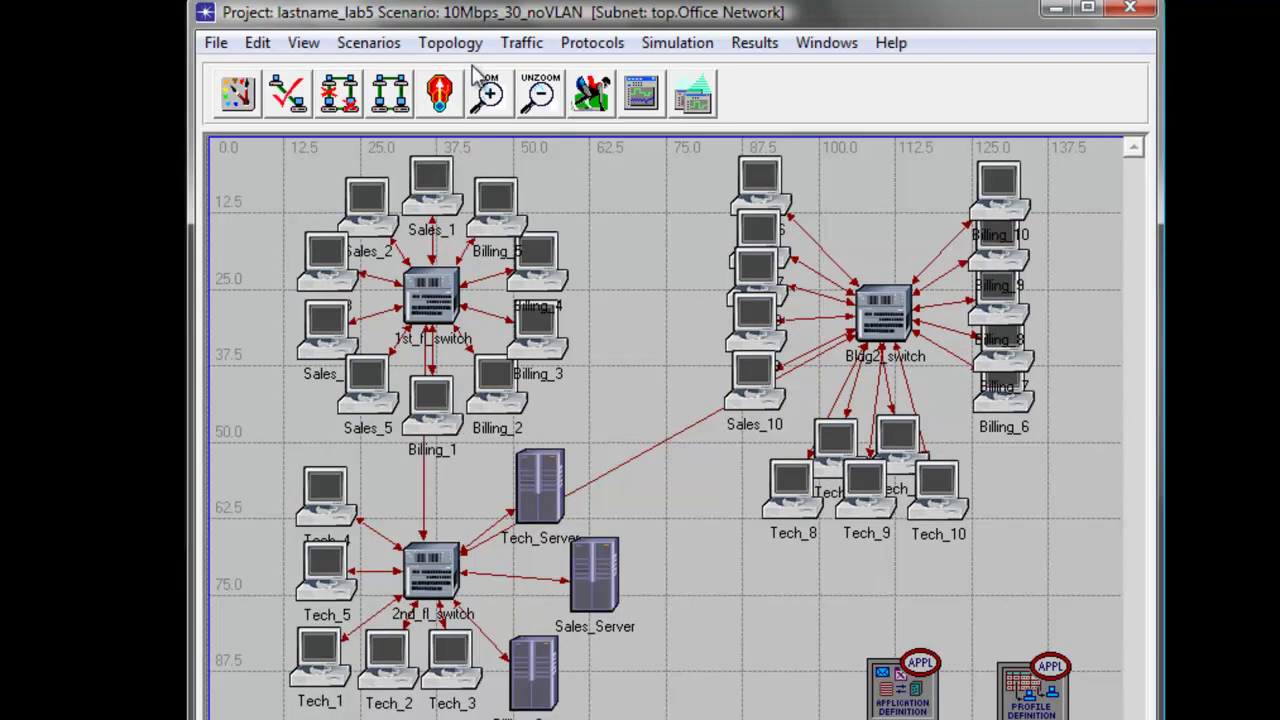
Duplicate the current scenario under the name 10Mbps_30_withVLAN.
{"action": "left_click", "coordinate": [366, 44]}
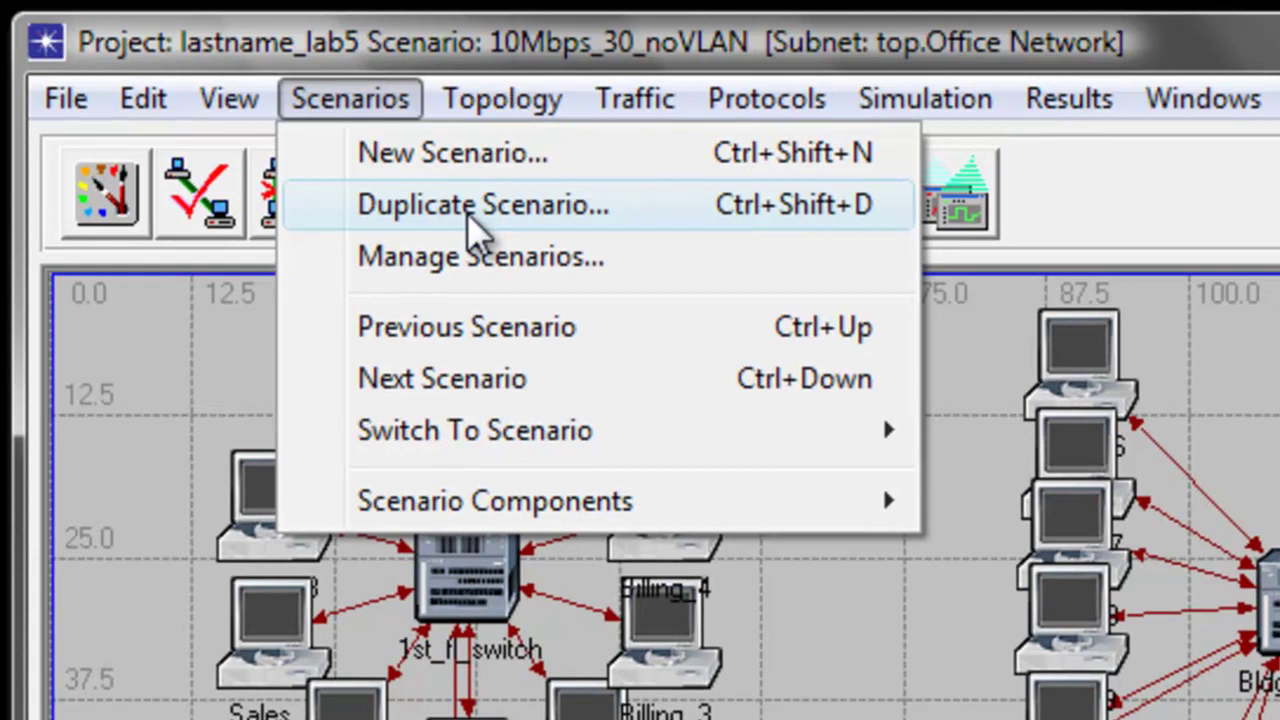
{"action": "left_click", "coordinate": [430, 186]}
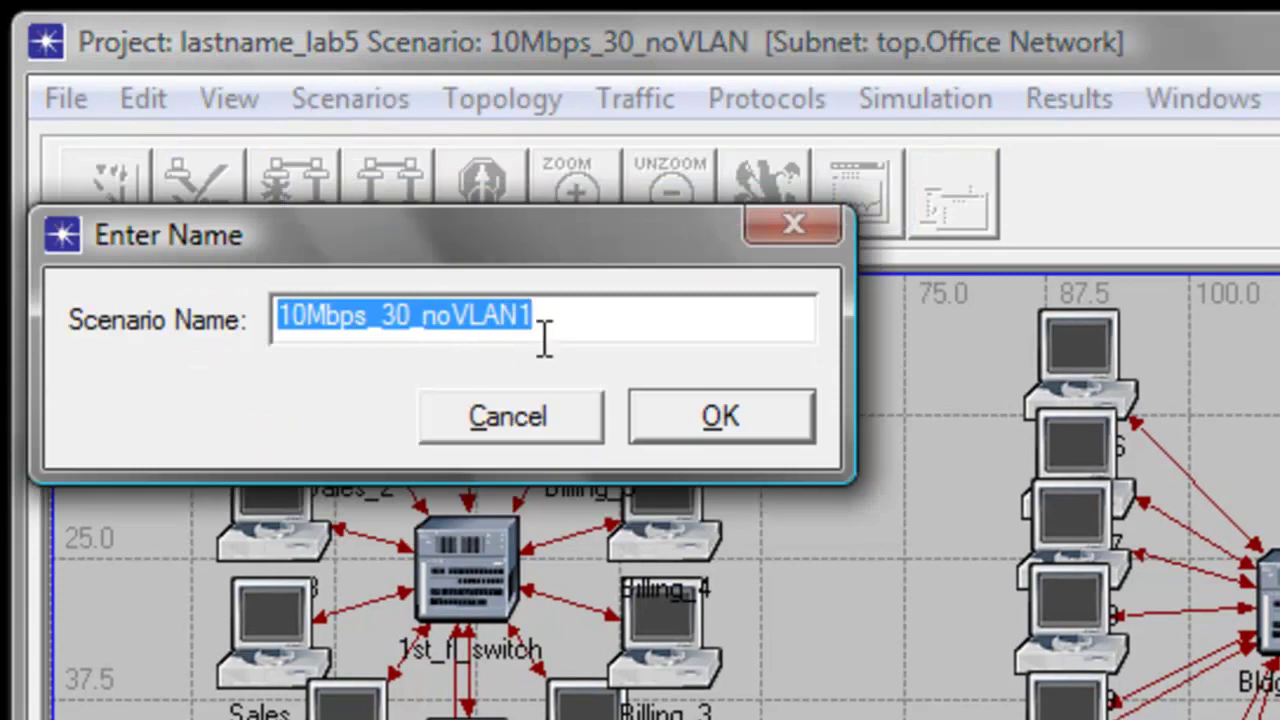
{"action": "left_click", "coordinate": [456, 314]}
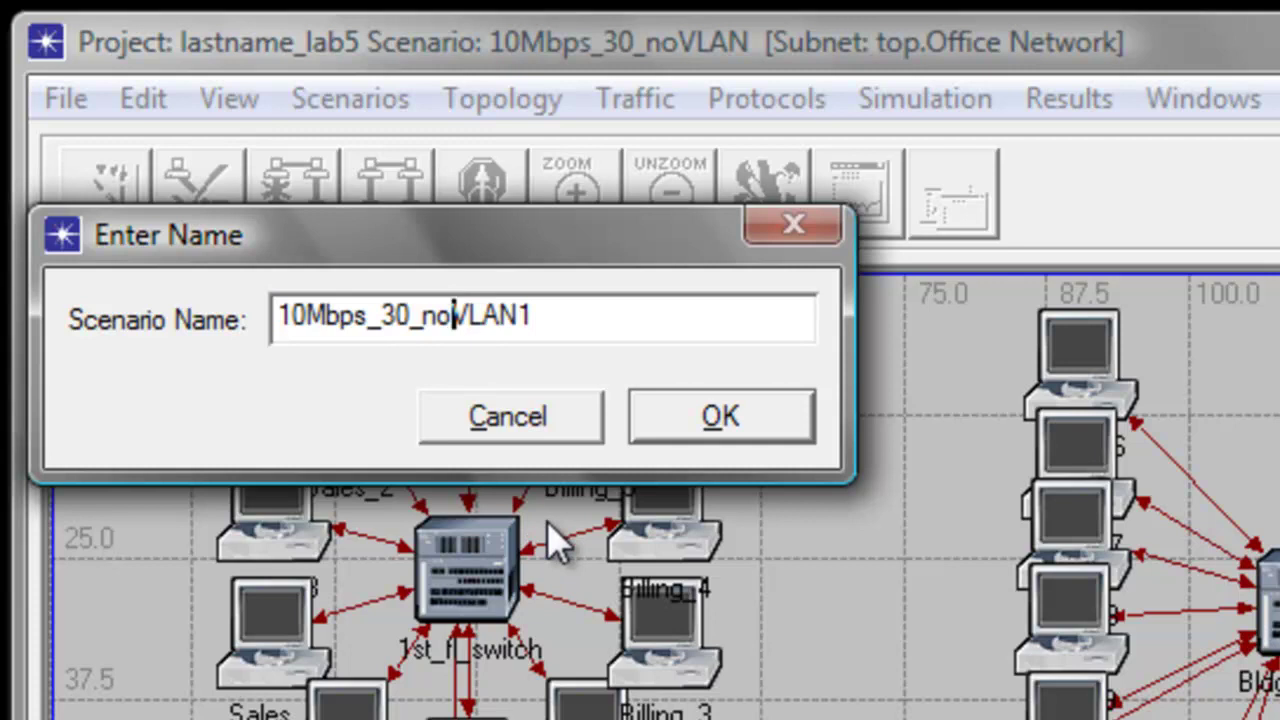
{"action": "key", "text": "BackSpace"}
{"action": "key", "text": "BackSpace"}
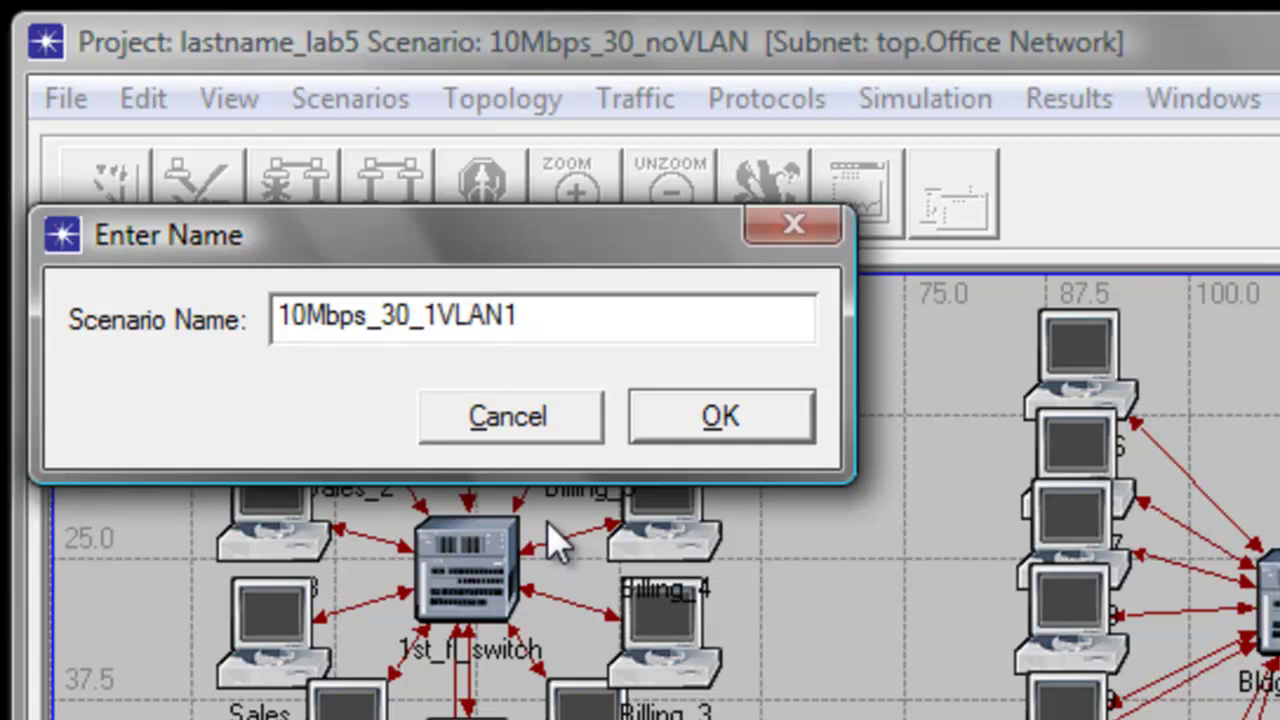
{"action": "type", "text": "with"}
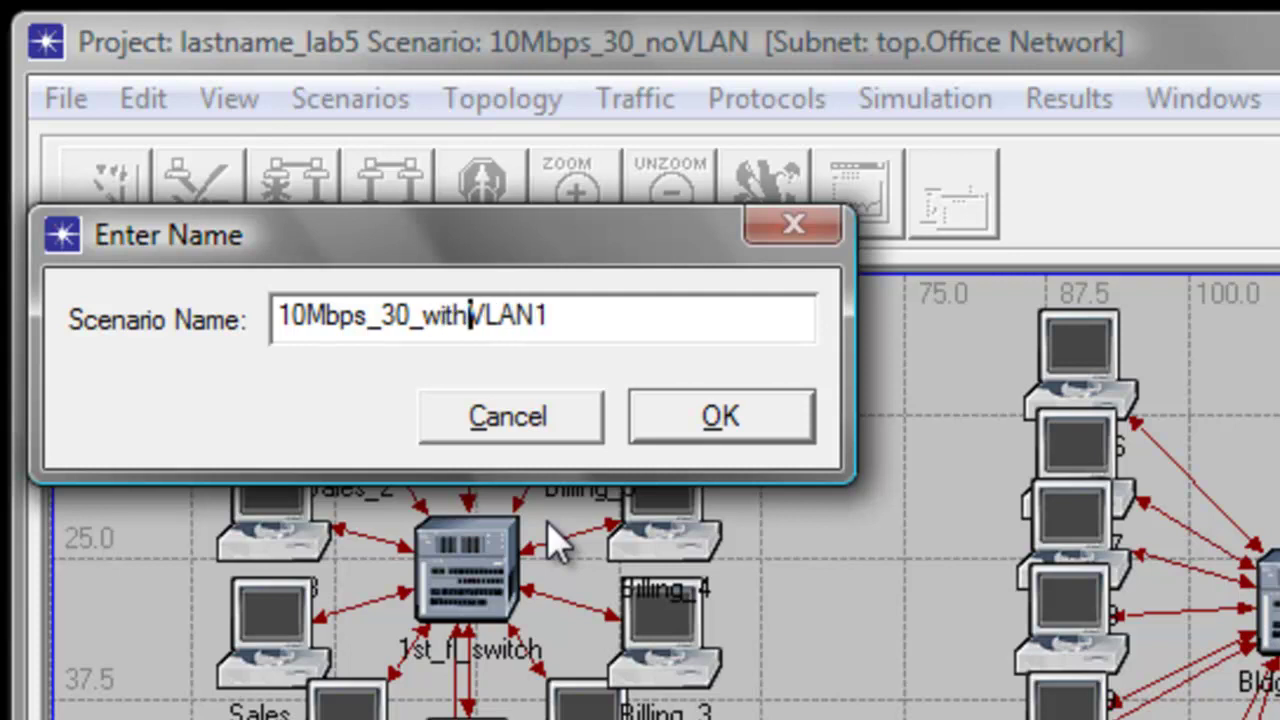
{"action": "left_click", "coordinate": [566, 300]}
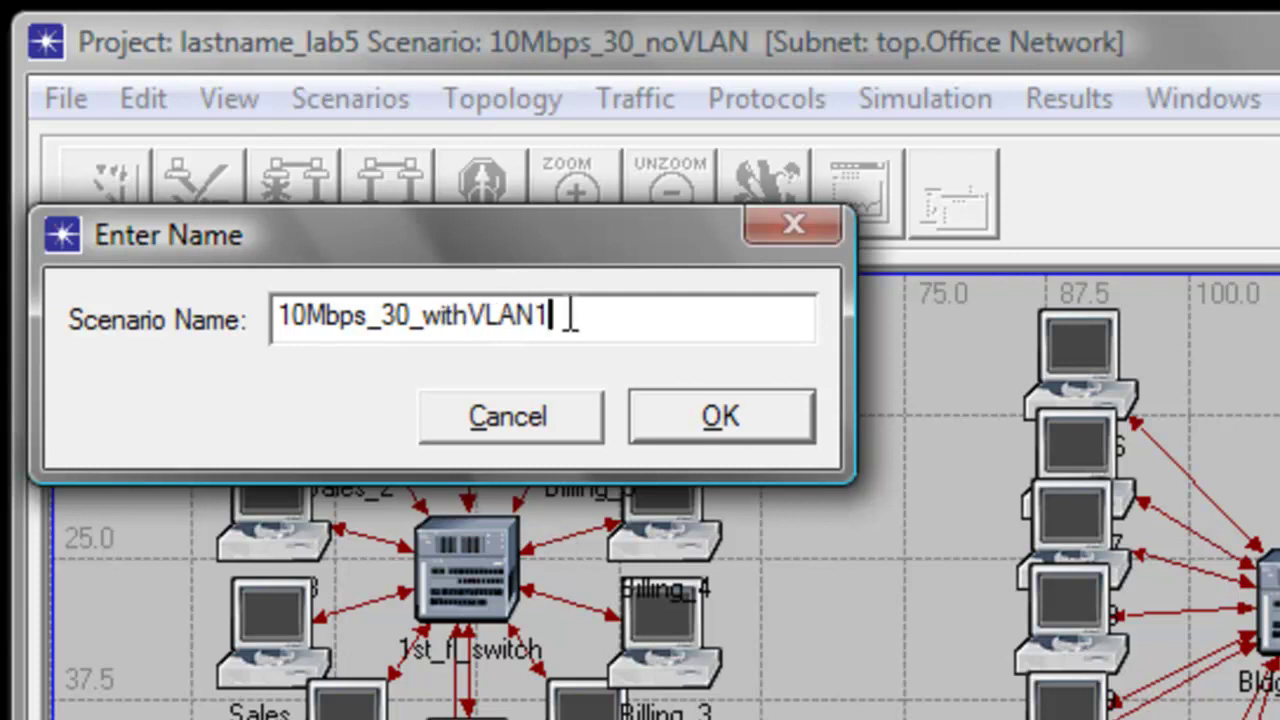
{"action": "key", "text": "BackSpace"}
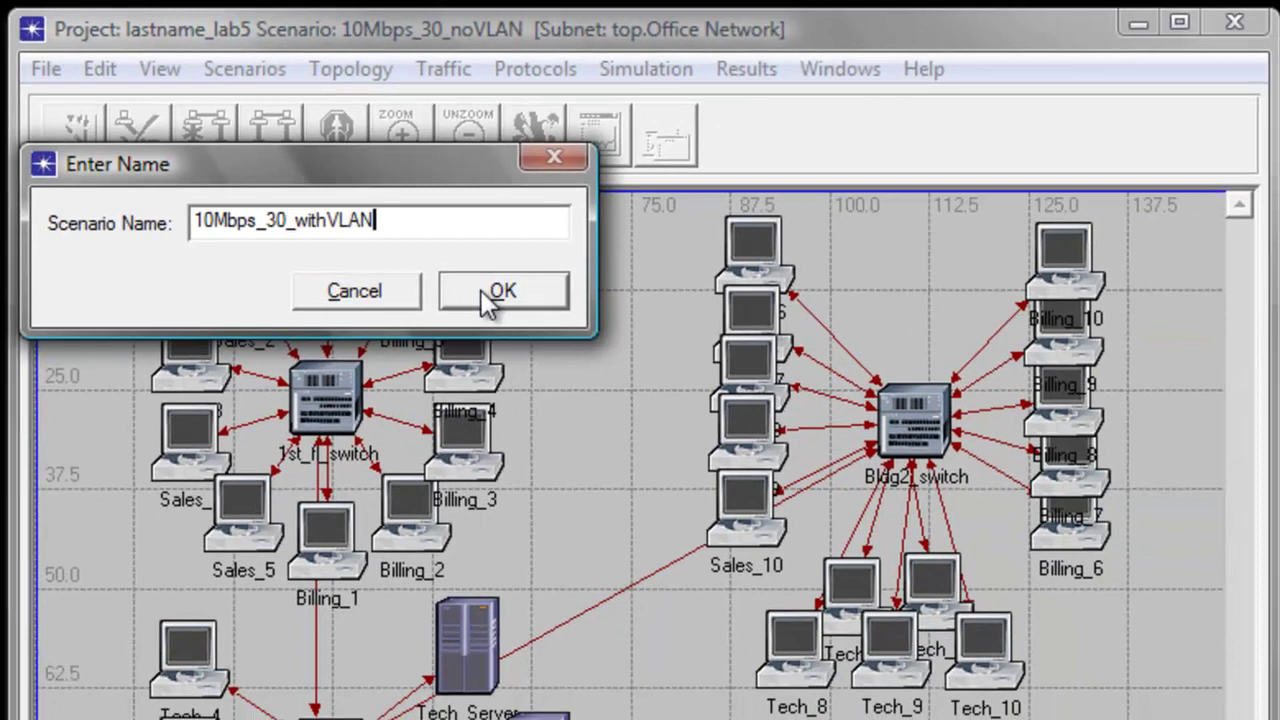
{"action": "left_click", "coordinate": [488, 300]}
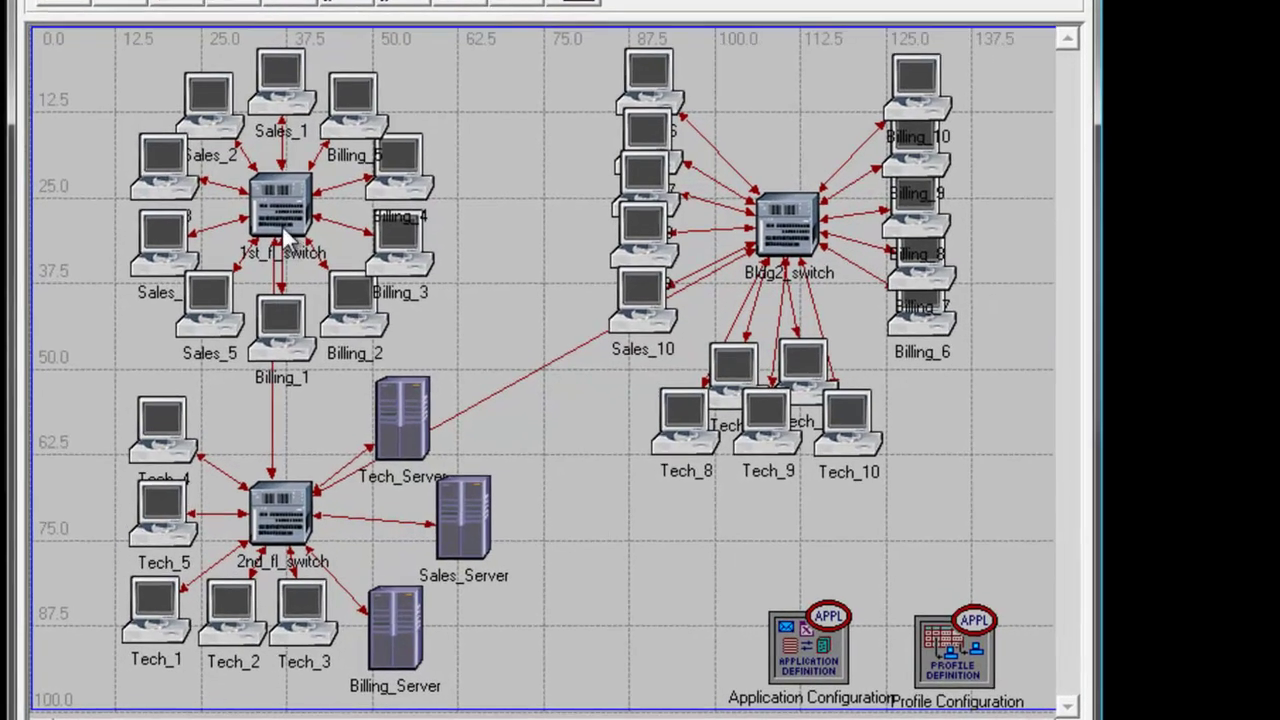
Select all three switches and open their advanced attributes.
{"action": "right_click", "coordinate": [241, 275]}
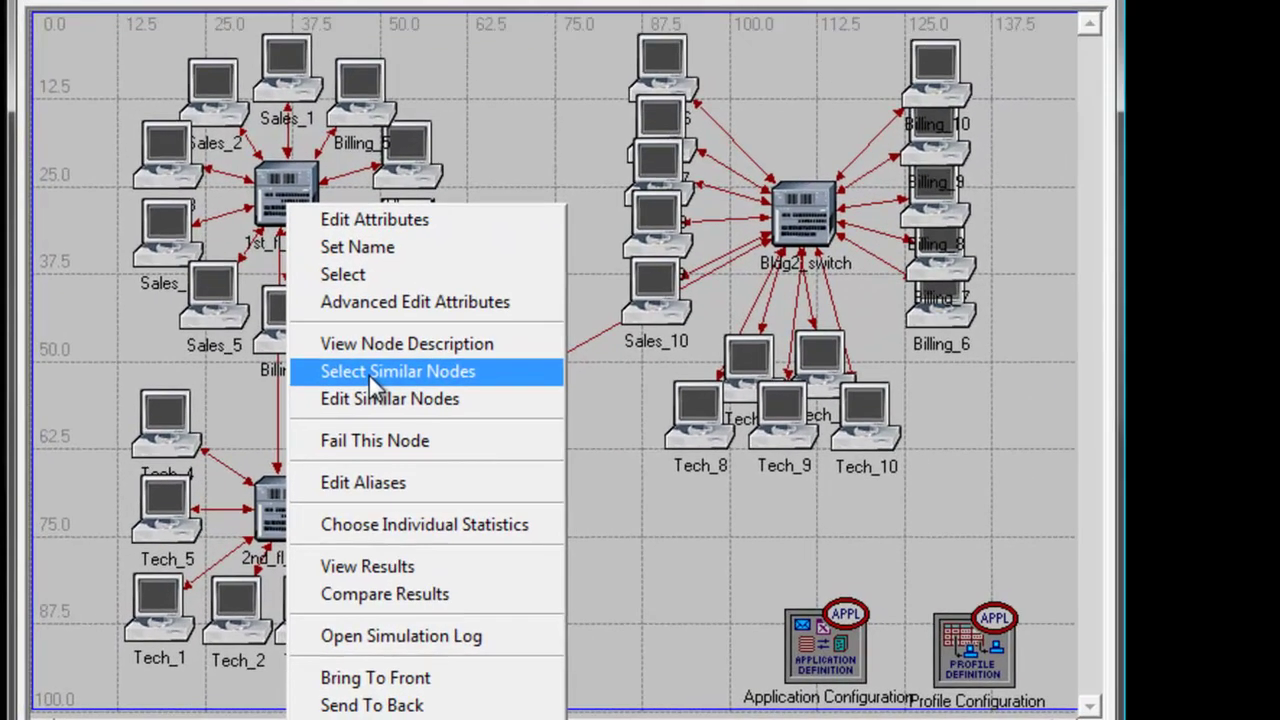
{"action": "left_click", "coordinate": [369, 376]}
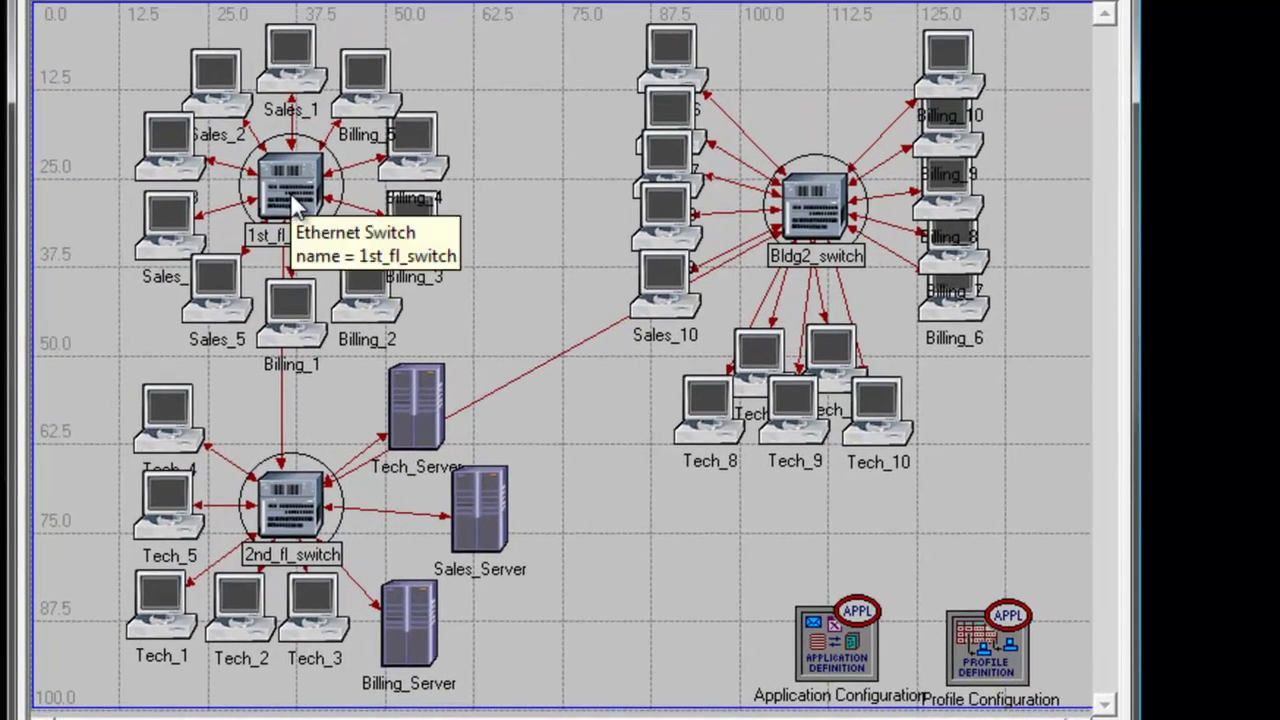
{"action": "right_click", "coordinate": [292, 197]}
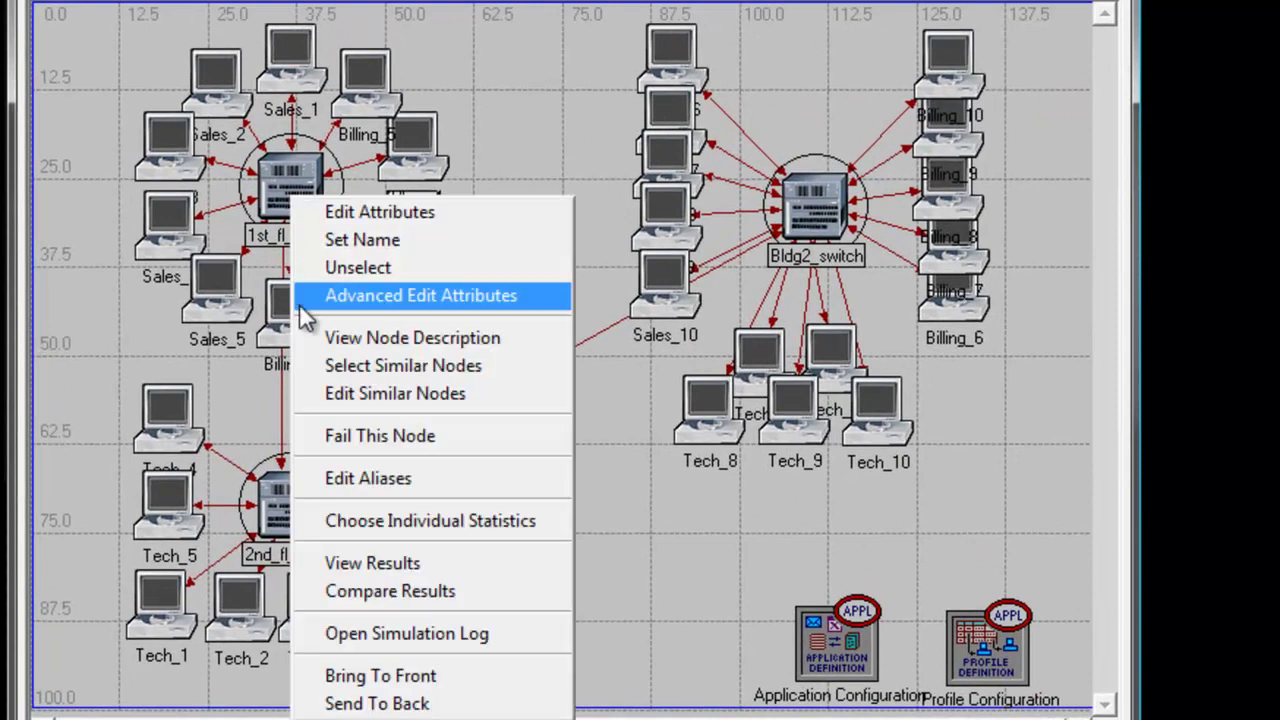
{"action": "left_click", "coordinate": [393, 216]}
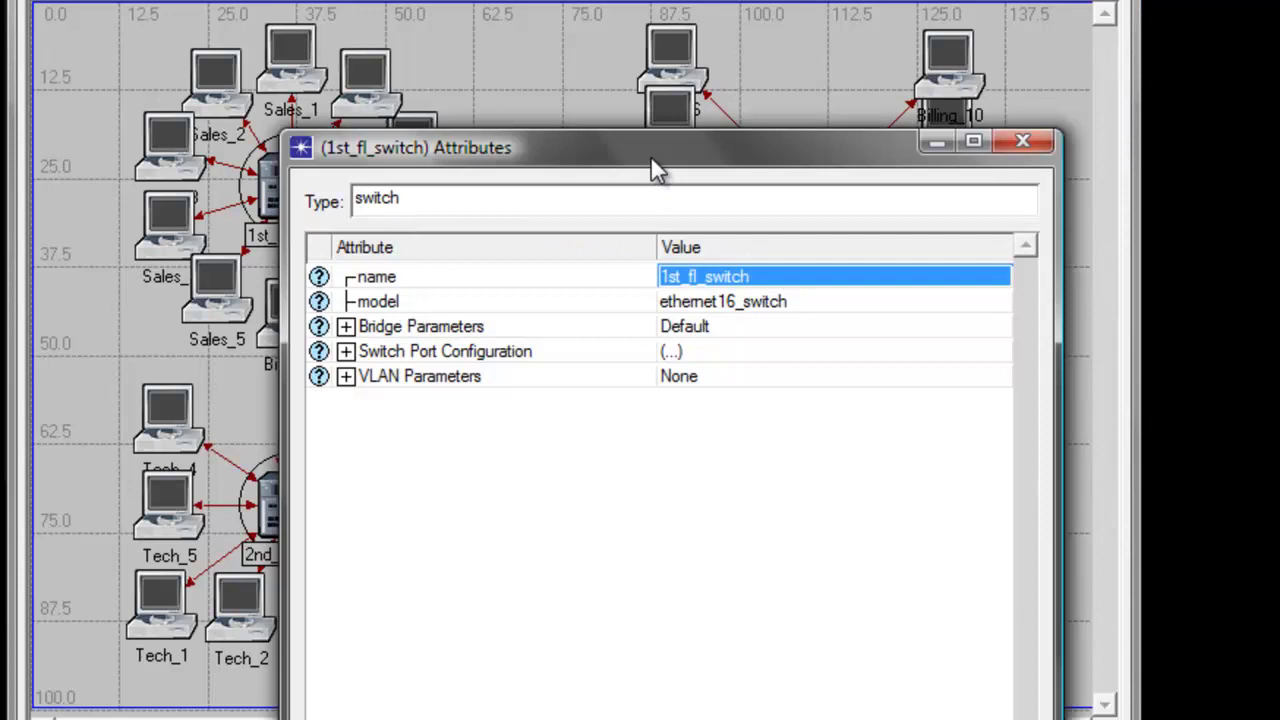
{"action": "left_click_drag", "start_coordinate": [650, 155], "coordinate": [585, 0]}
{"action": "left_click", "coordinate": [364, 180]}
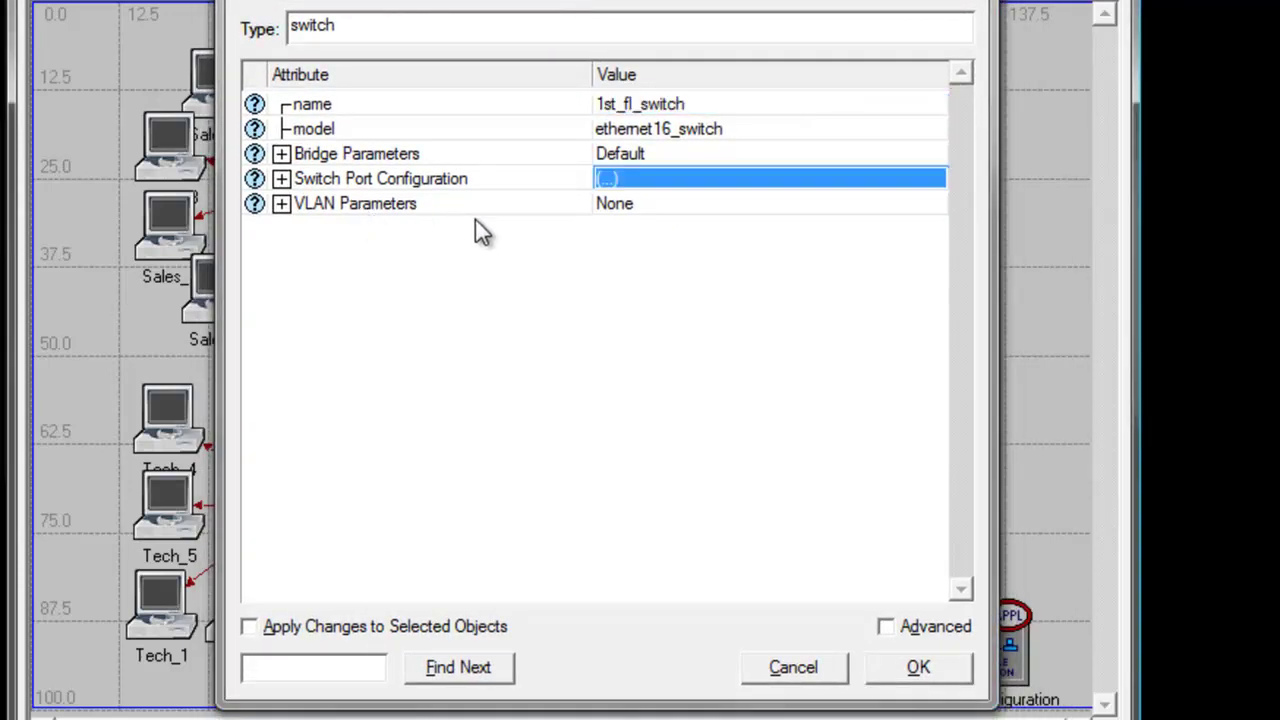
Set the VLAN Parameters scheme to Port-Based VLAN and bring up Supported VLANs for editing.
{"action": "left_click", "coordinate": [625, 204]}
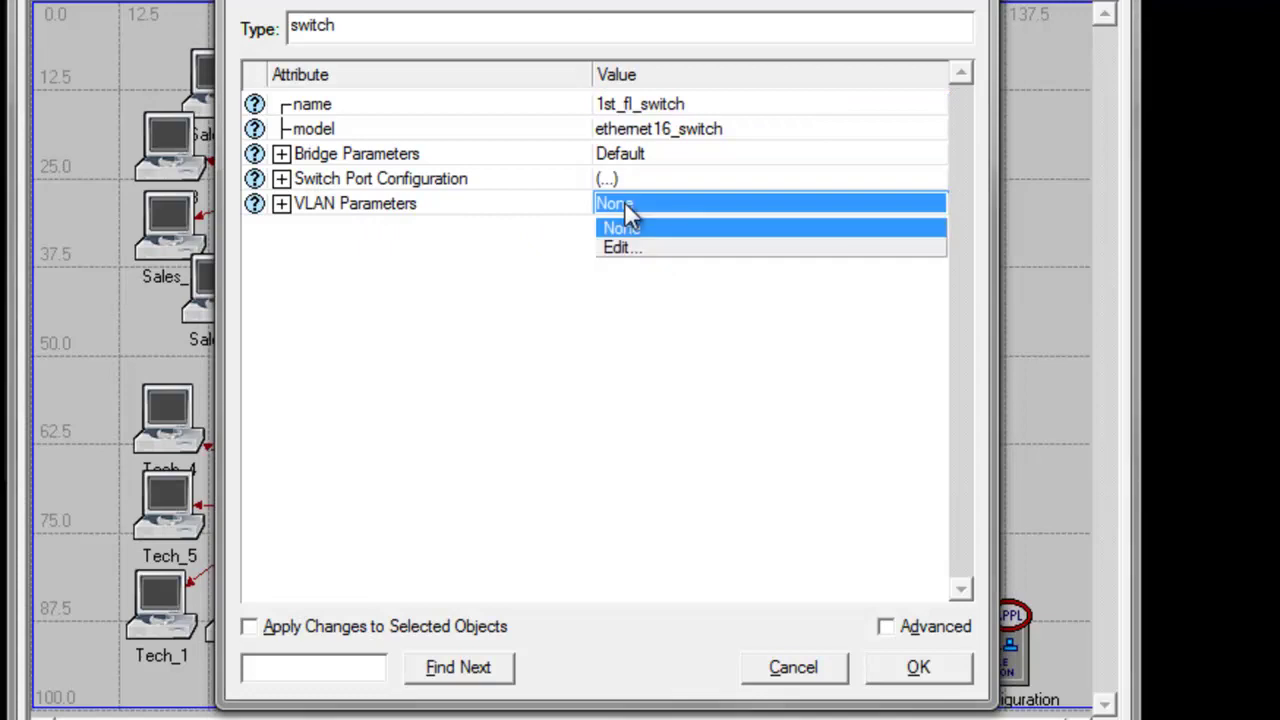
{"action": "left_click", "coordinate": [616, 250]}
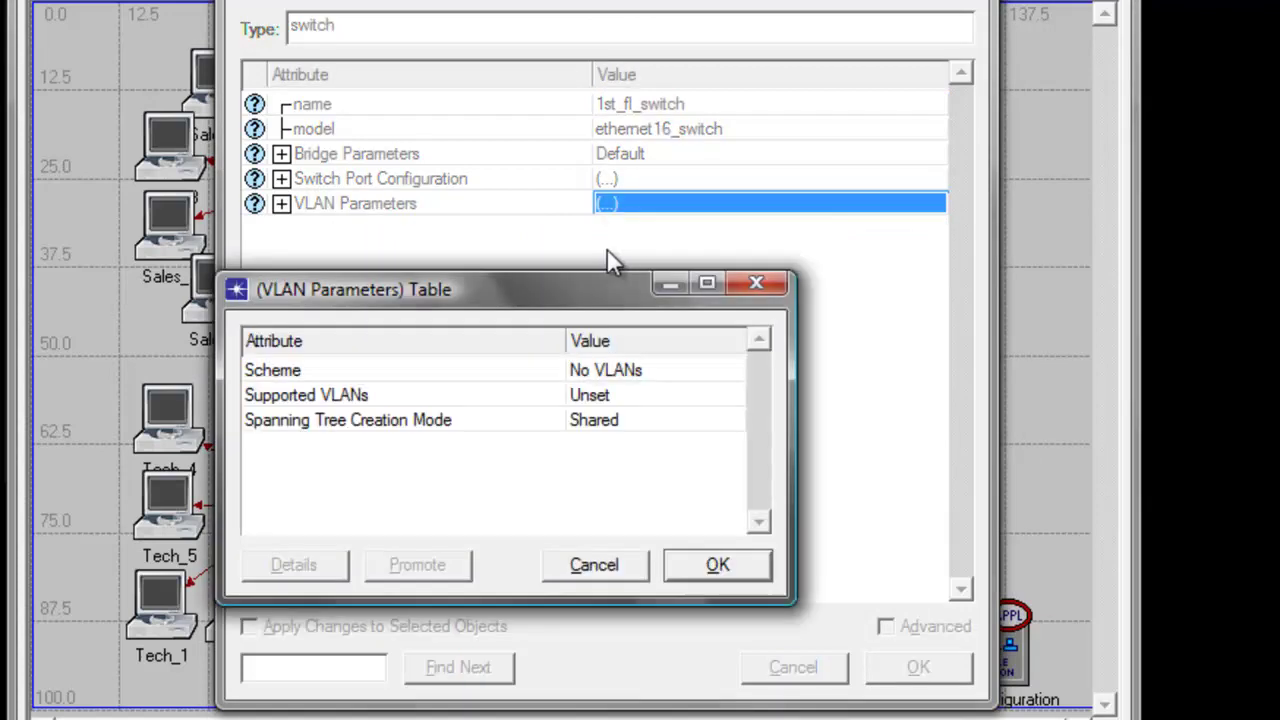
{"action": "left_click_drag", "start_coordinate": [548, 298], "coordinate": [598, 277]}
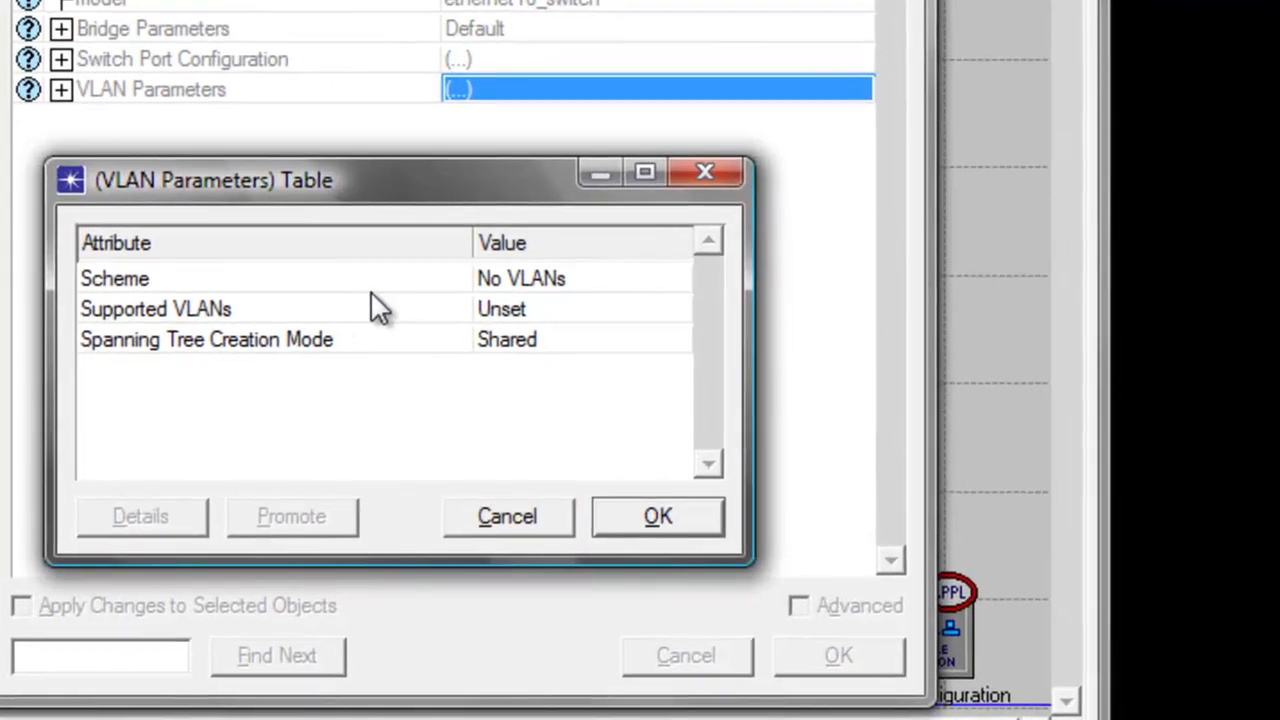
{"action": "left_click", "coordinate": [514, 284]}
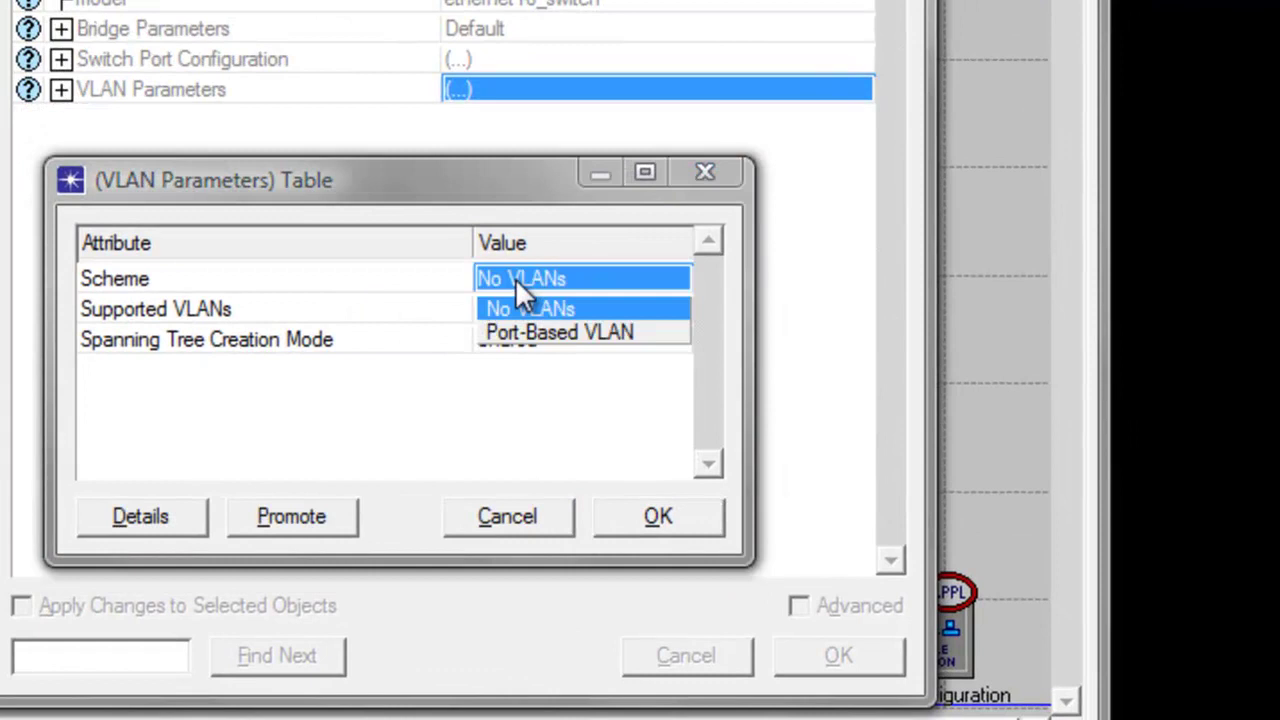
{"action": "left_click", "coordinate": [521, 333]}
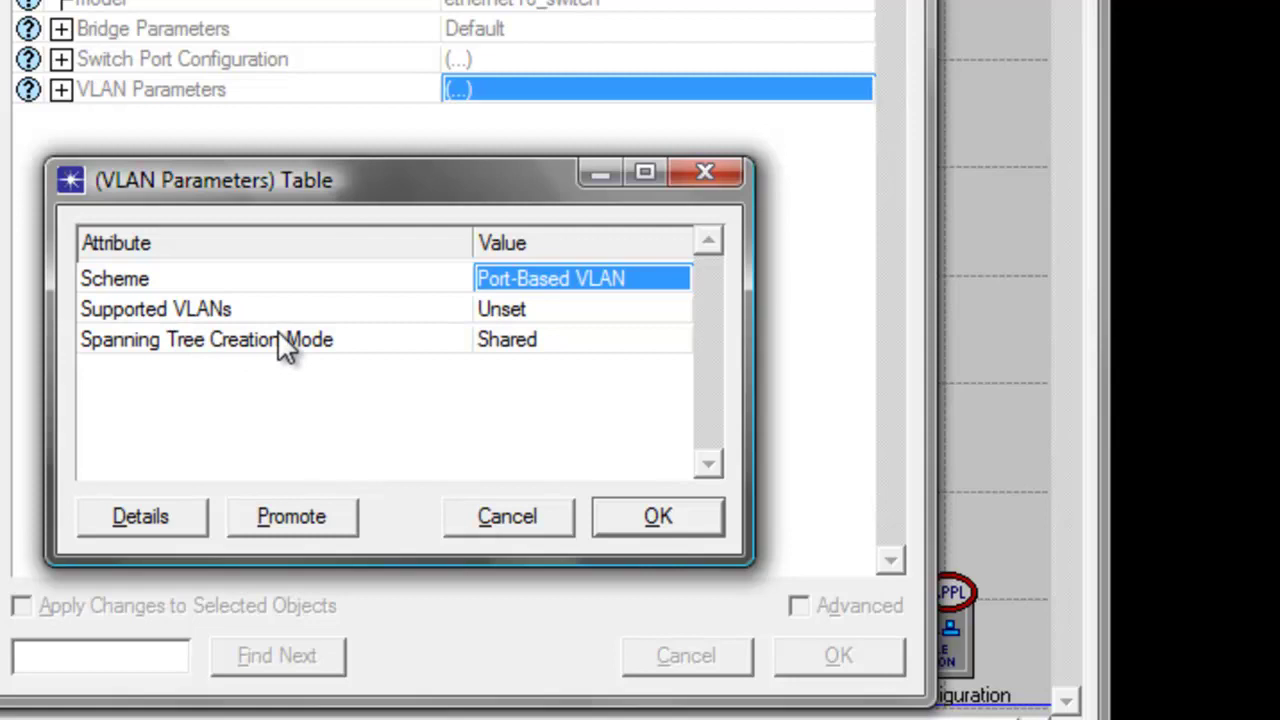
{"action": "left_click", "coordinate": [510, 312]}
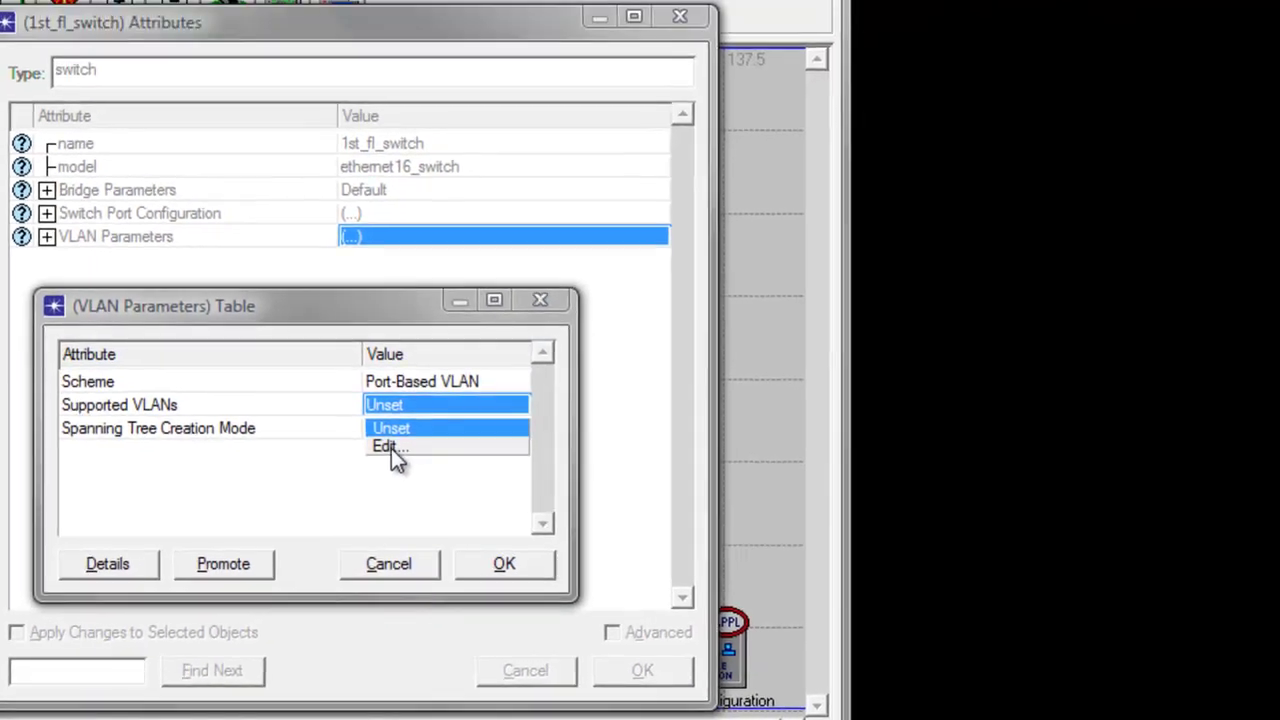
Set the Supported VLANs table to 3 rows.
{"action": "left_click", "coordinate": [510, 363]}
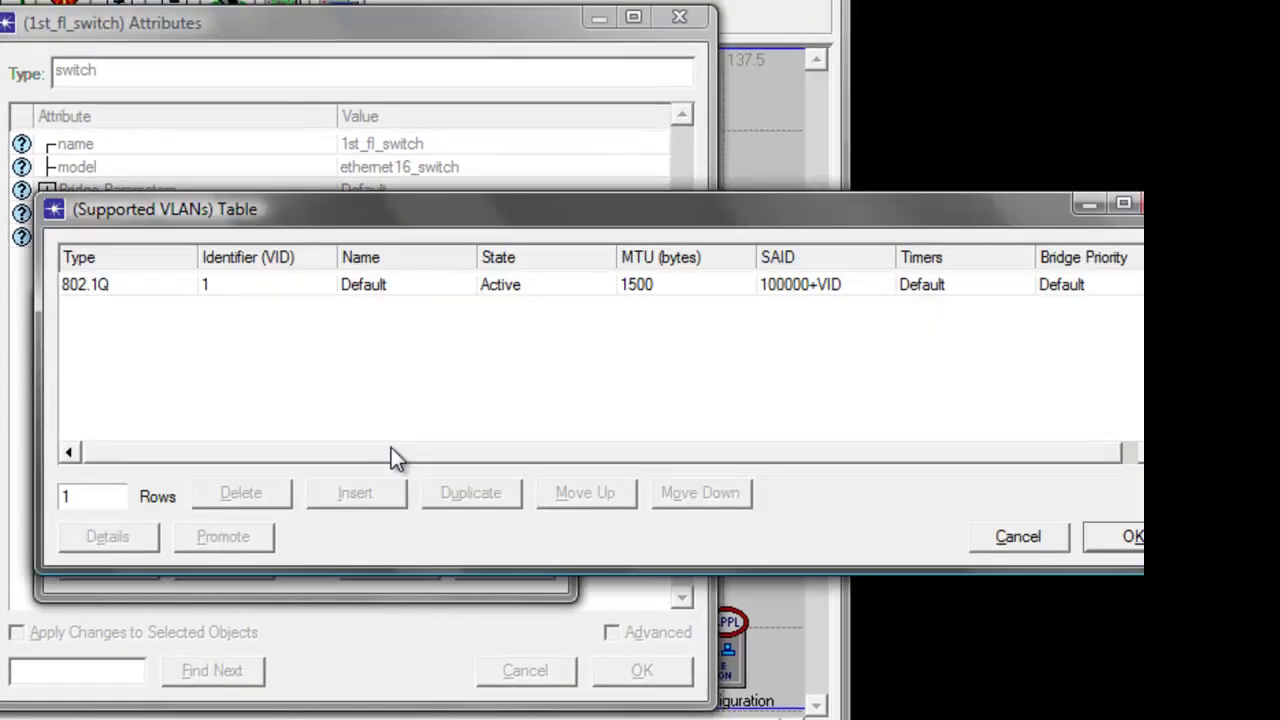
{"action": "left_click", "coordinate": [68, 496]}
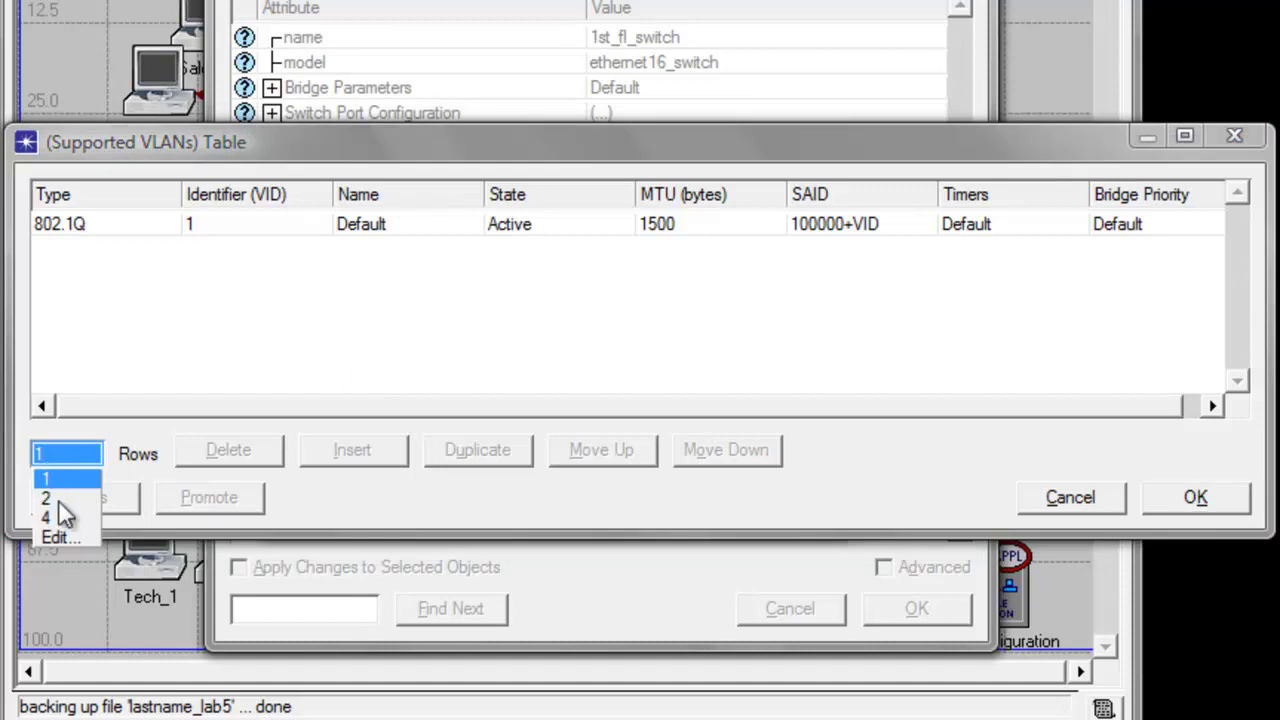
{"action": "left_click", "coordinate": [48, 524]}
{"action": "type", "text": "3"}
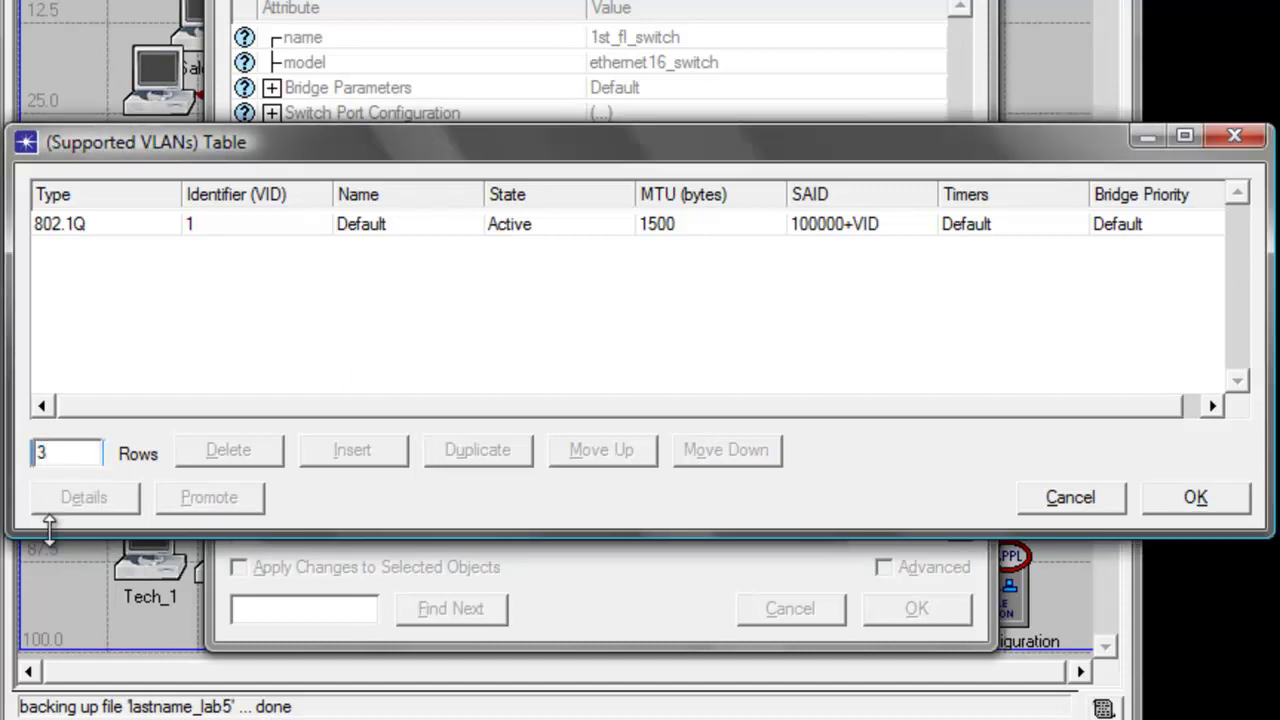
{"action": "key", "text": "Return"}
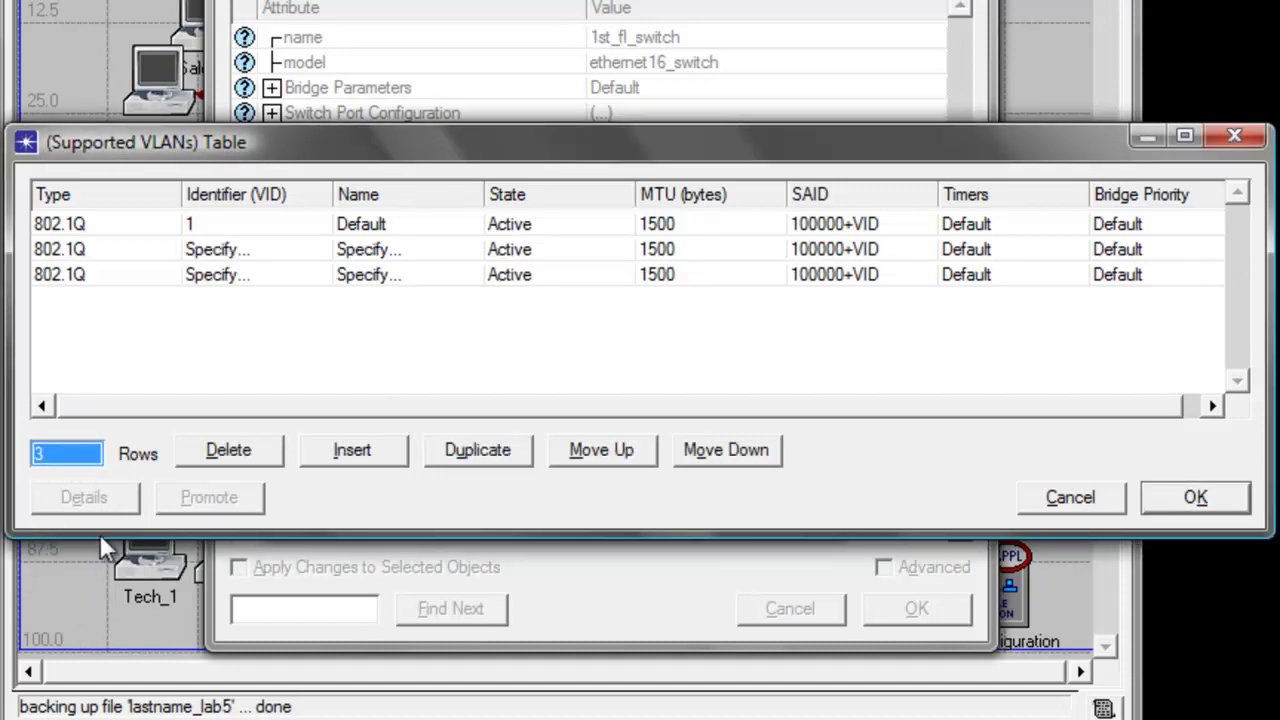
Enter VLAN identifiers 10, 20 and 30 in the three rows.
{"action": "left_click", "coordinate": [200, 235]}
{"action": "left_click", "coordinate": [210, 251]}
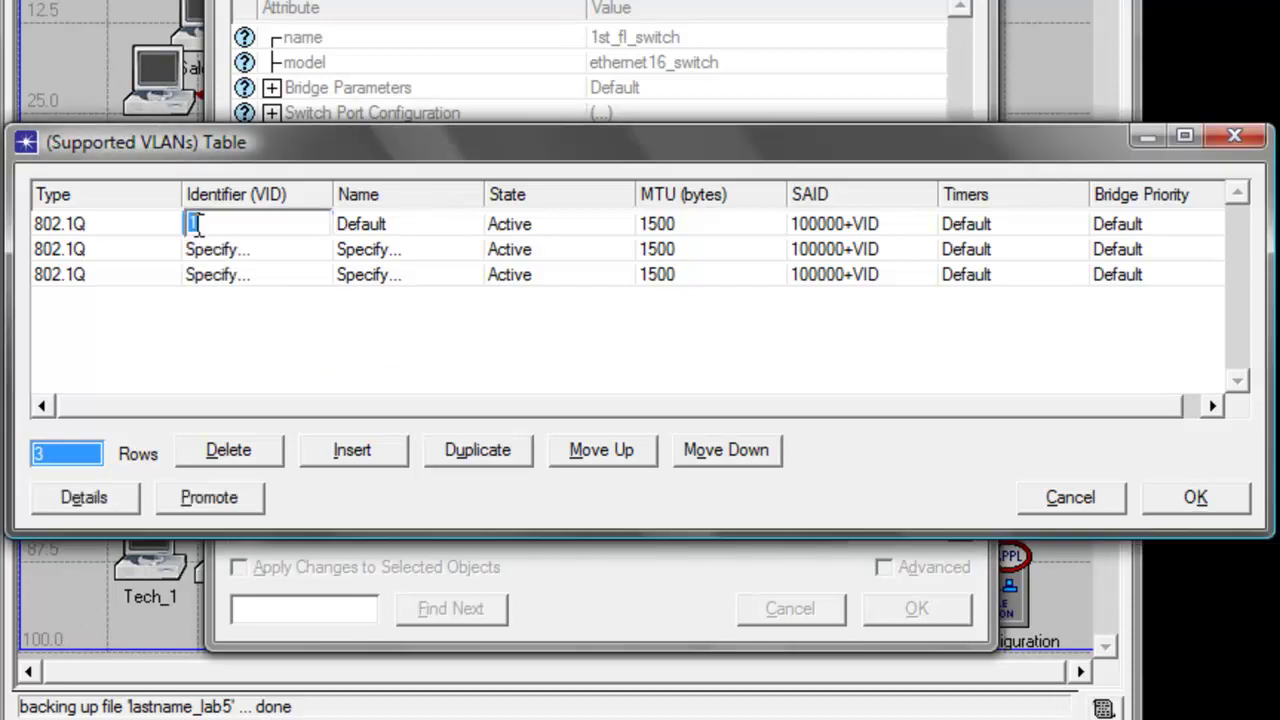
{"action": "type", "text": "10"}
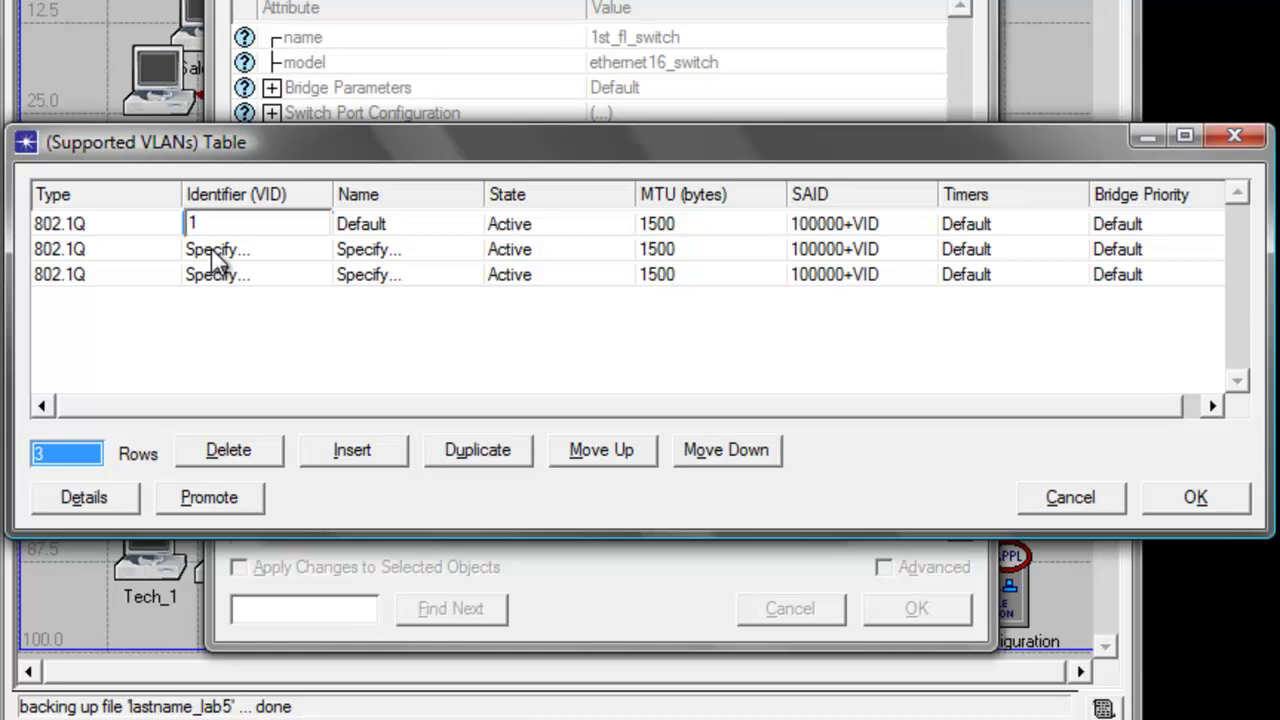
{"action": "key", "text": "Return"}
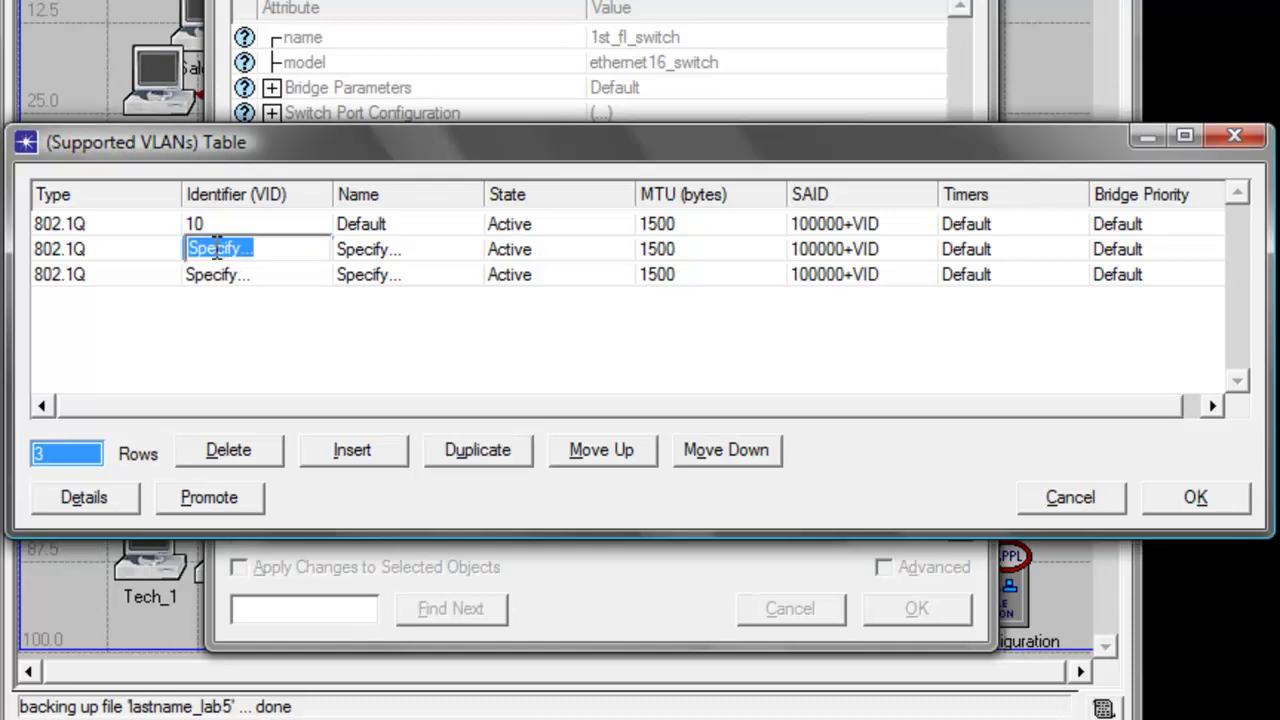
{"action": "type", "text": "20"}
{"action": "left_click", "coordinate": [209, 274]}
{"action": "left_click", "coordinate": [209, 278]}
{"action": "type", "text": "30"}
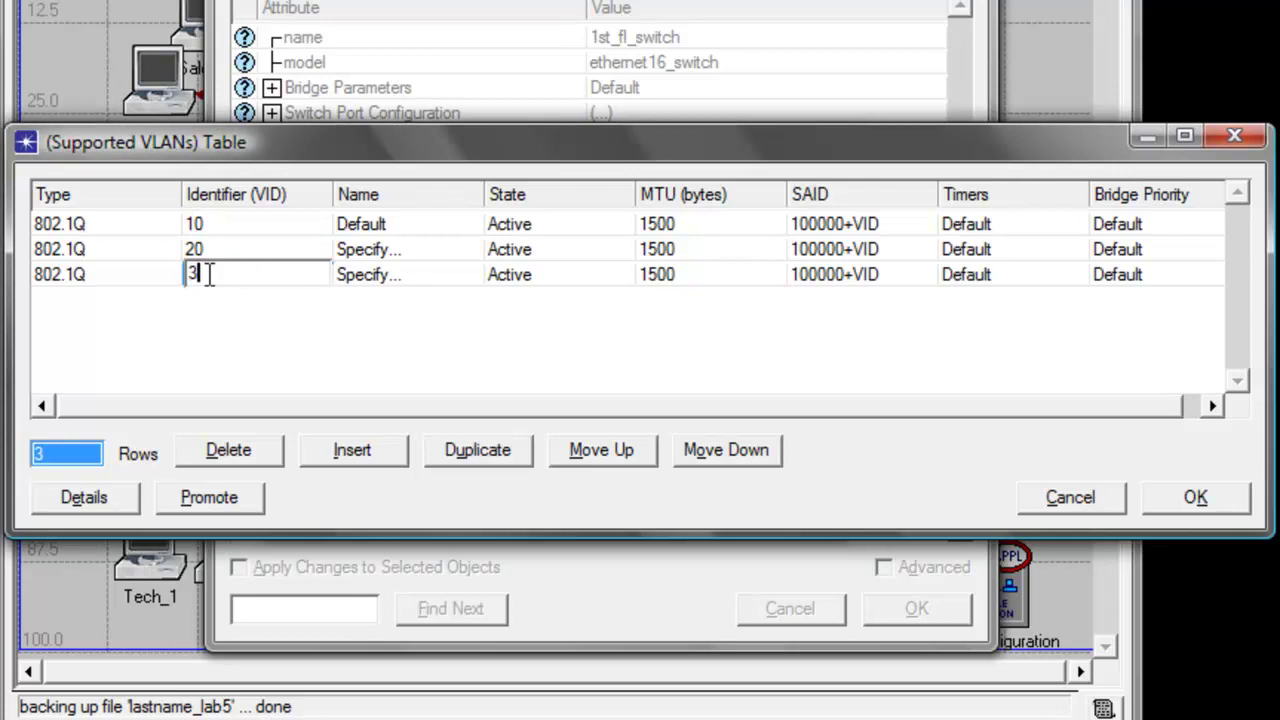
Name the three VLANs VLAN10, VLAN20 and VLAN30.
{"action": "left_click", "coordinate": [383, 226]}
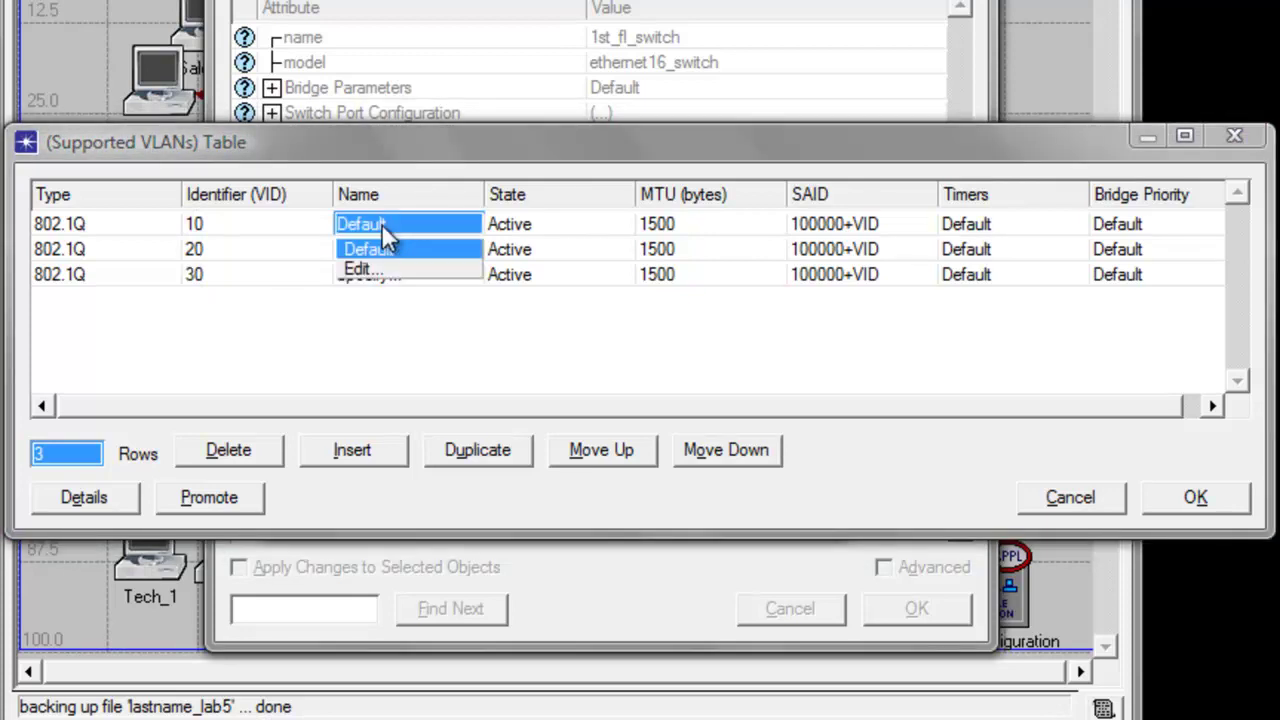
{"action": "left_click", "coordinate": [382, 224]}
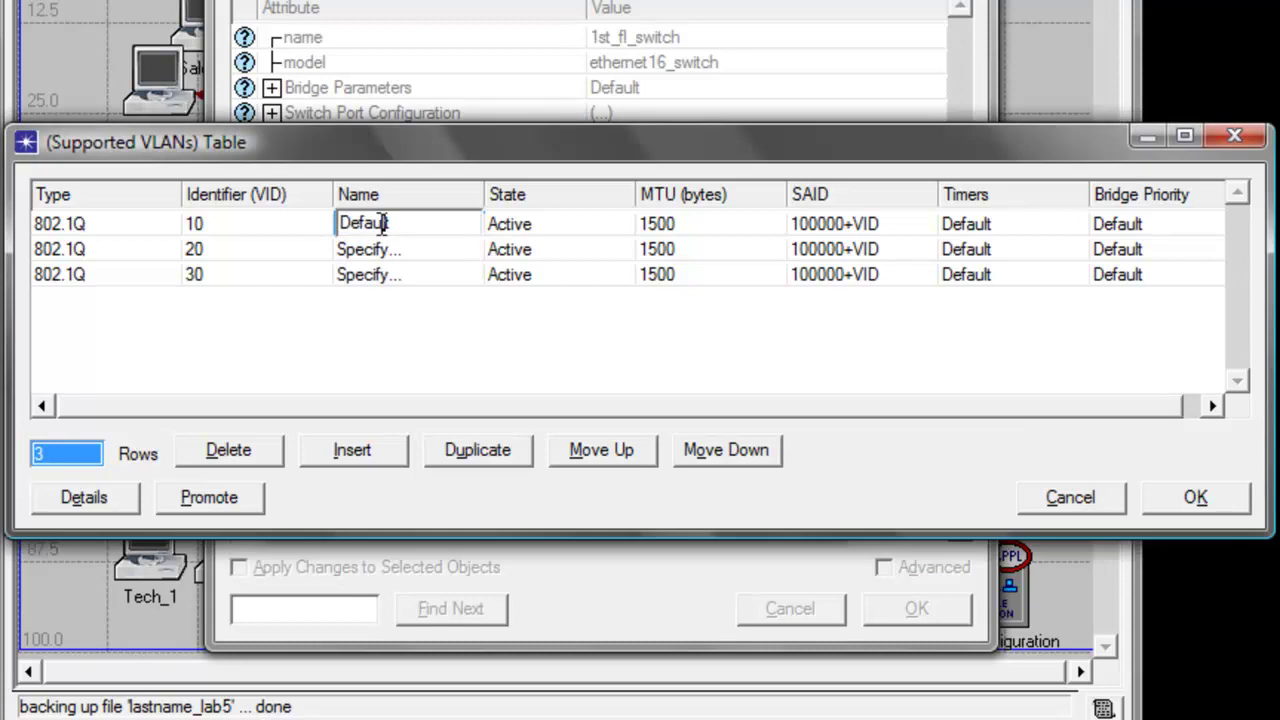
{"action": "double_click", "coordinate": [343, 223]}
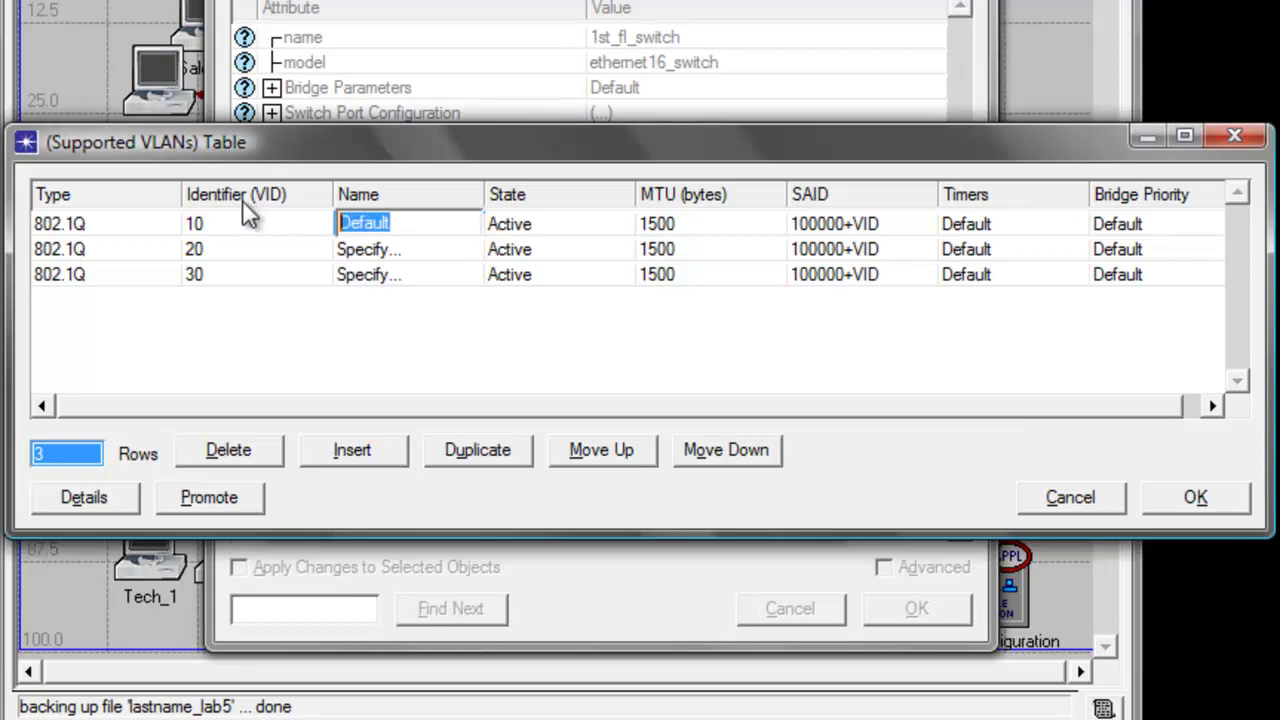
{"action": "type", "text": "VL"}
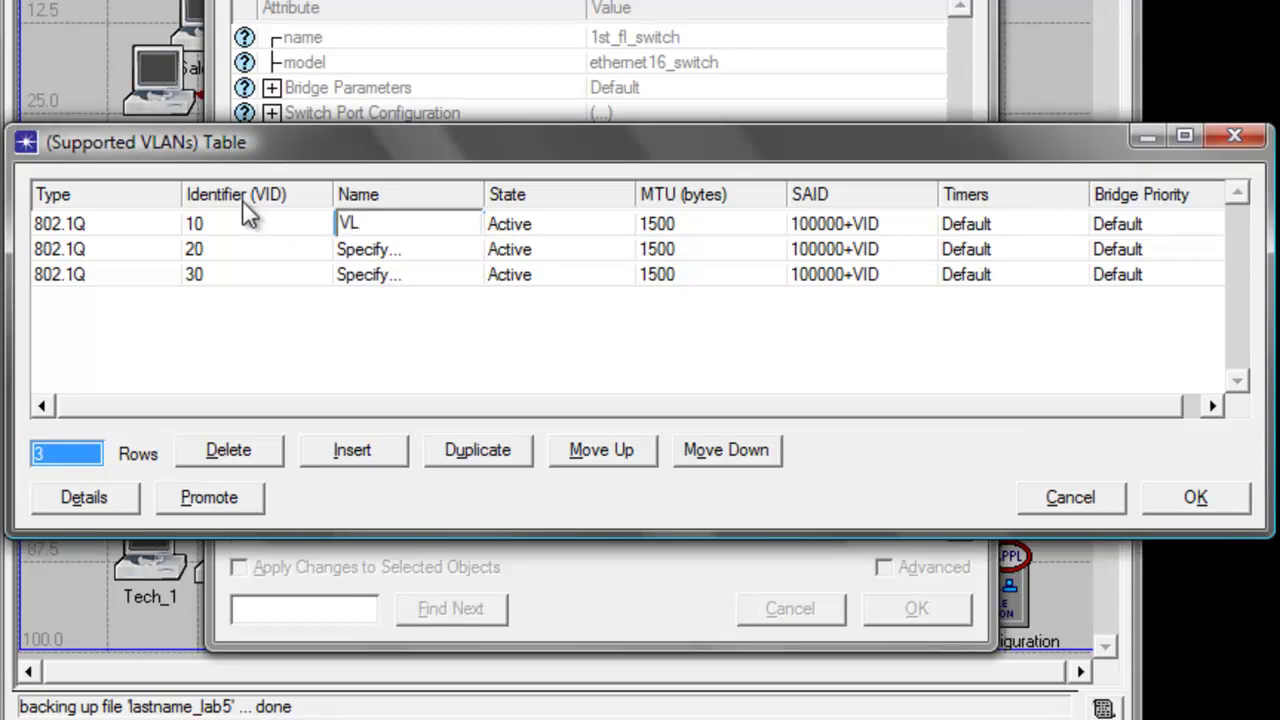
{"action": "type", "text": "AN10"}
{"action": "left_click", "coordinate": [371, 250]}
{"action": "left_click", "coordinate": [371, 250]}
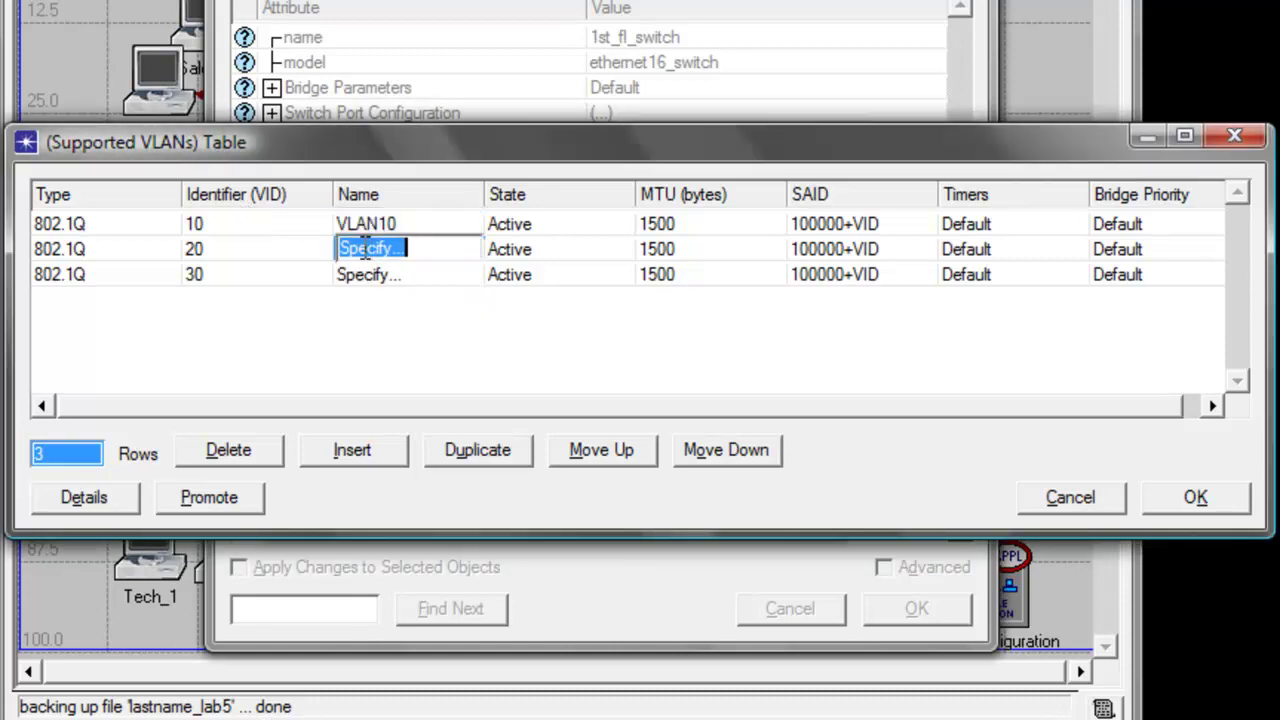
{"action": "type", "text": "VLAN20"}
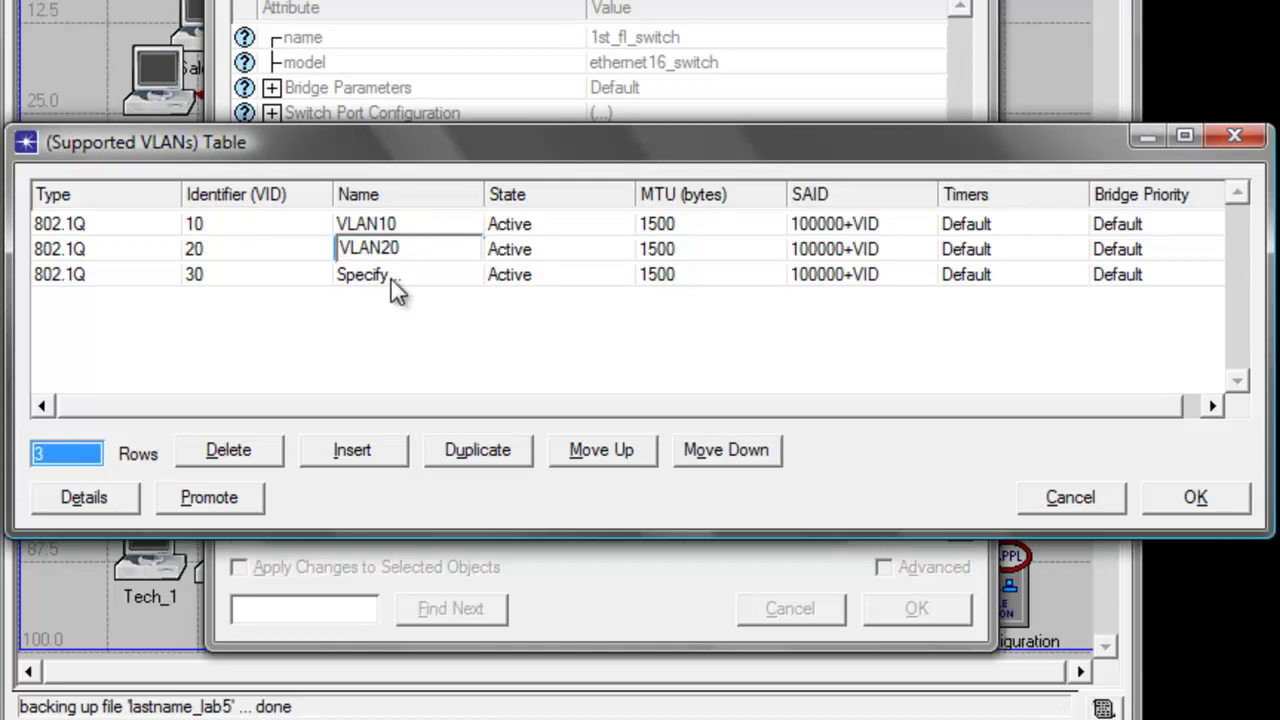
{"action": "left_click", "coordinate": [389, 277]}
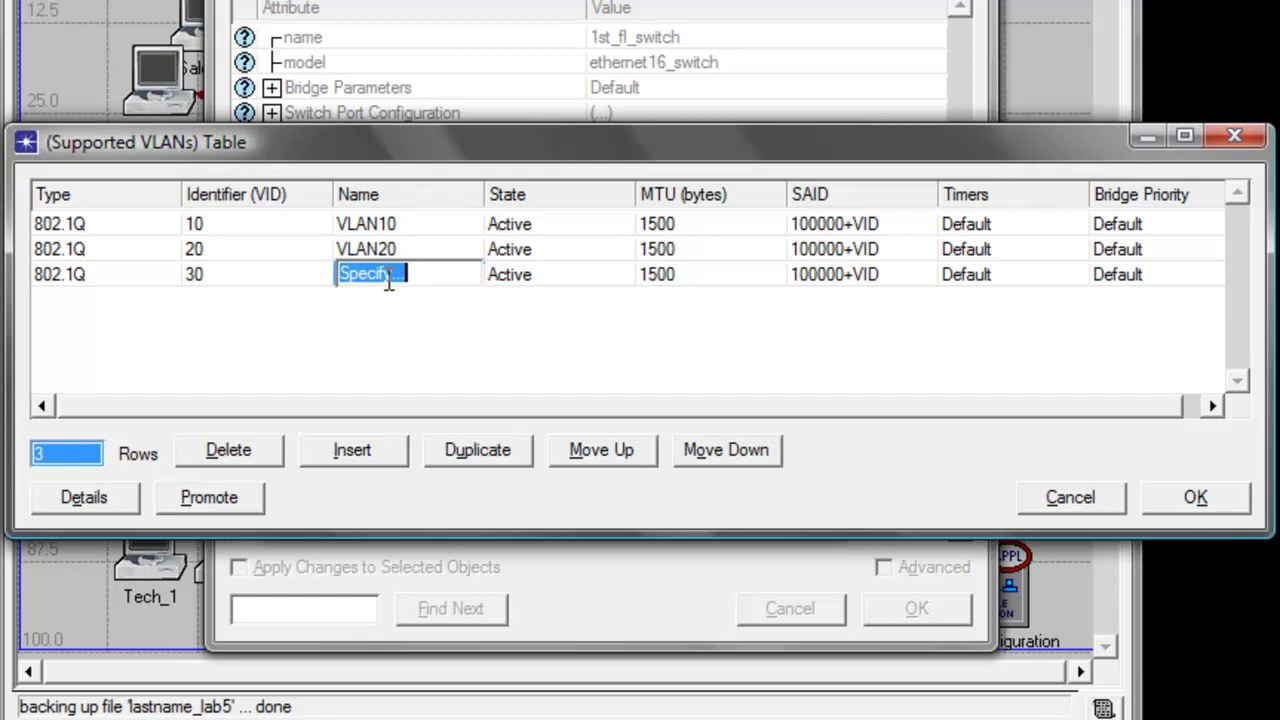
{"action": "type", "text": "VLAN30"}
{"action": "key", "text": "Return"}
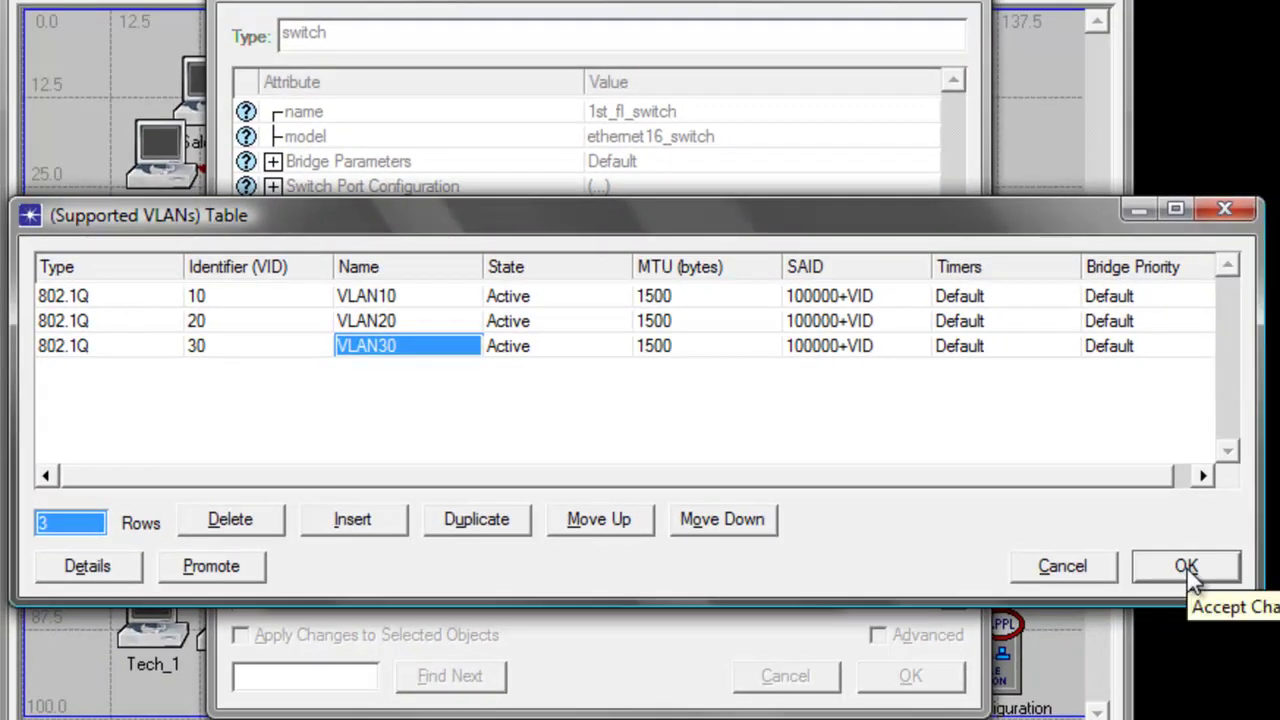
Accept both VLAN tables and apply the attribute changes to all three selected switches.
{"action": "left_click", "coordinate": [1186, 567]}
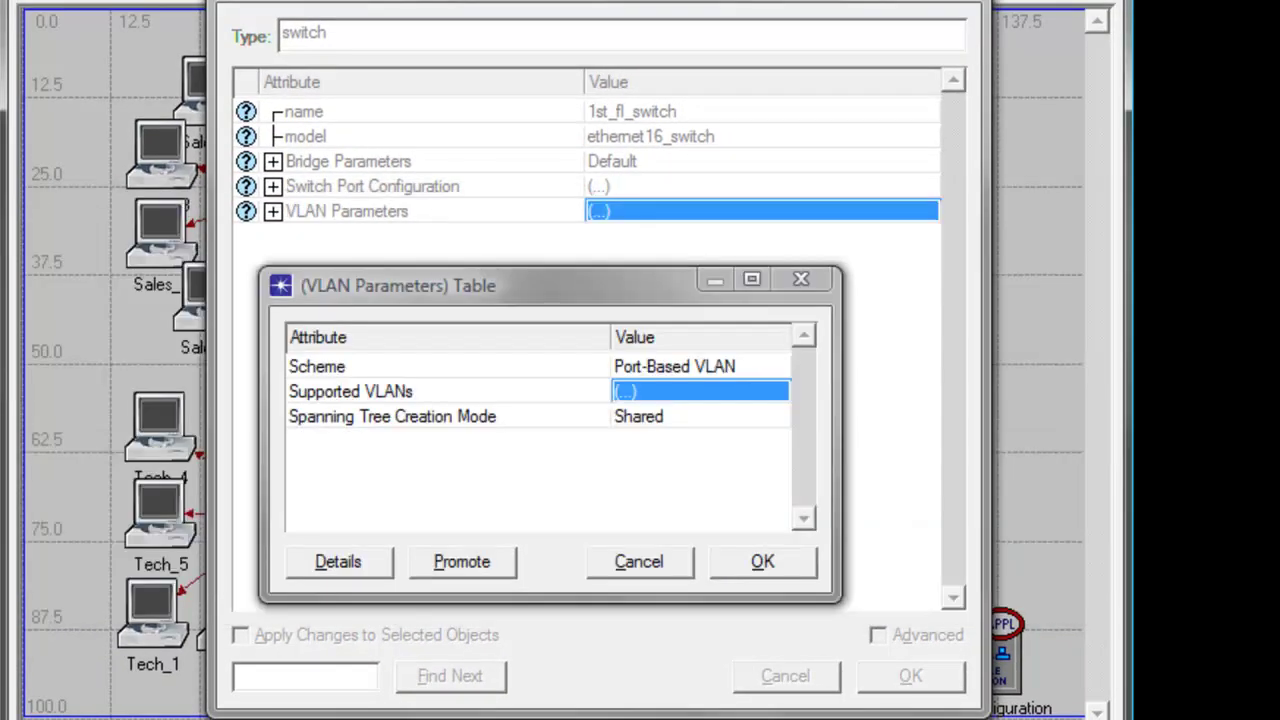
{"action": "left_click", "coordinate": [772, 574]}
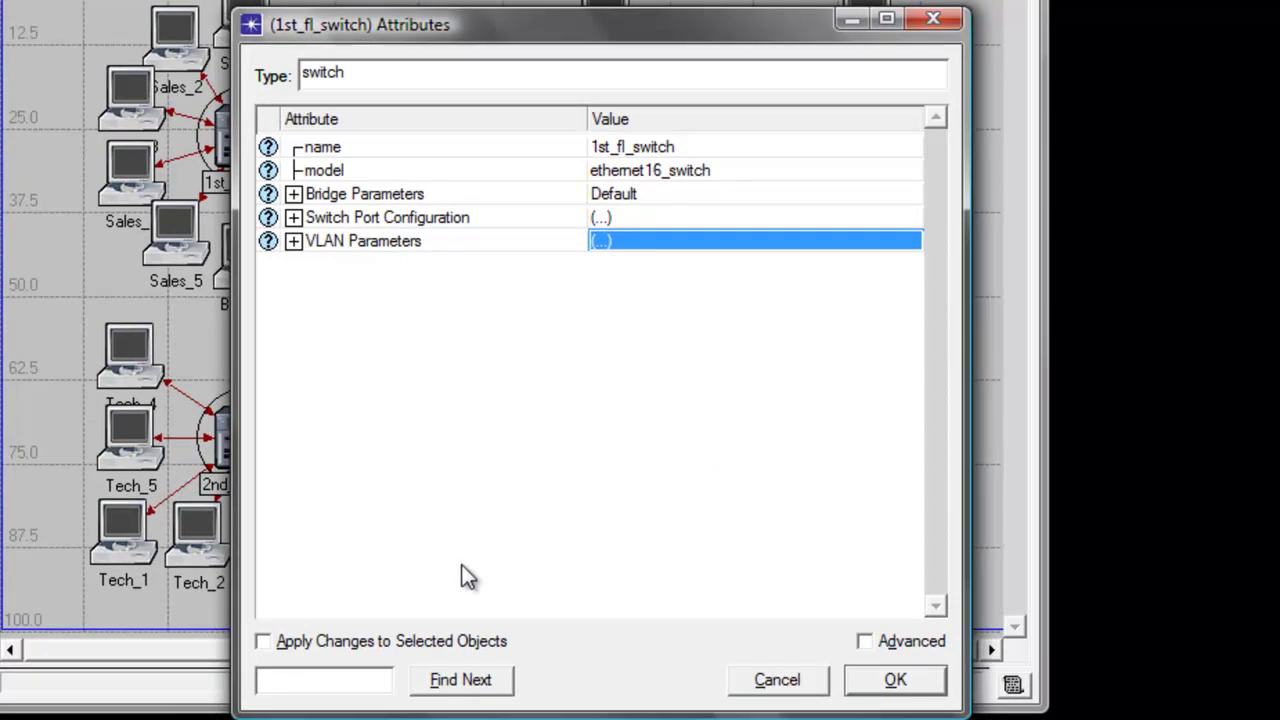
{"action": "left_click", "coordinate": [262, 642]}
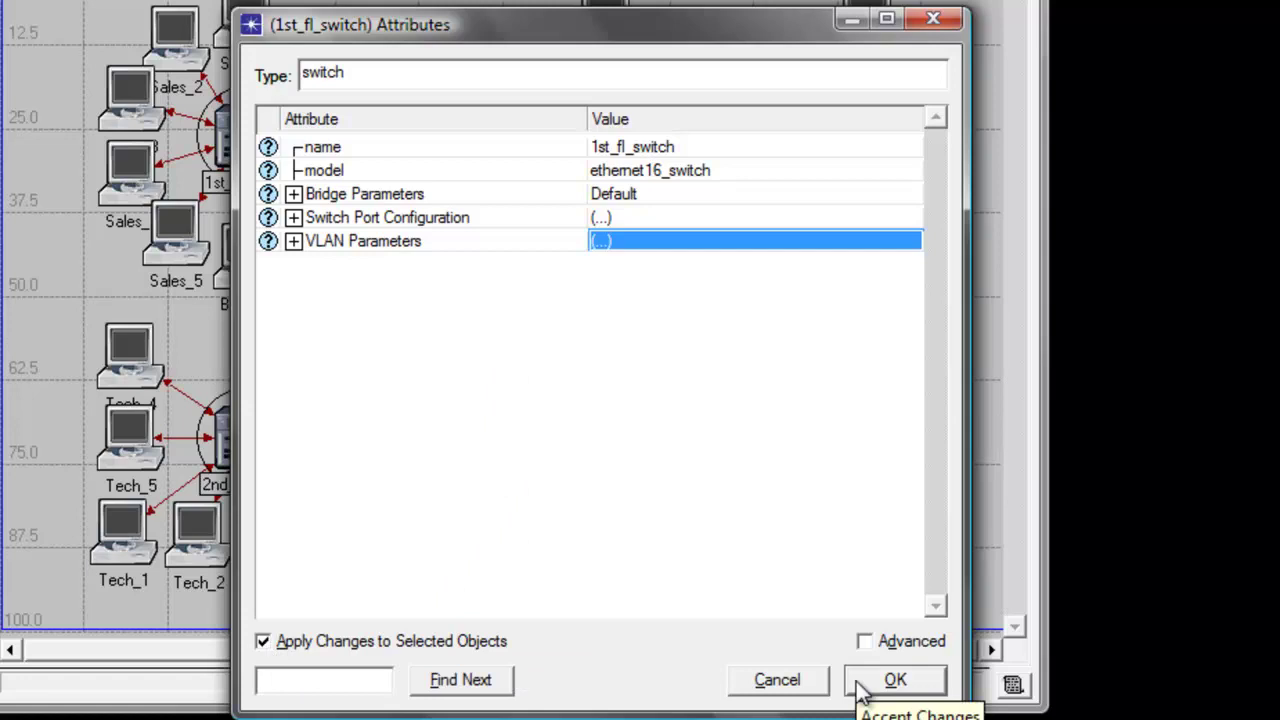
{"action": "left_click", "coordinate": [893, 681]}
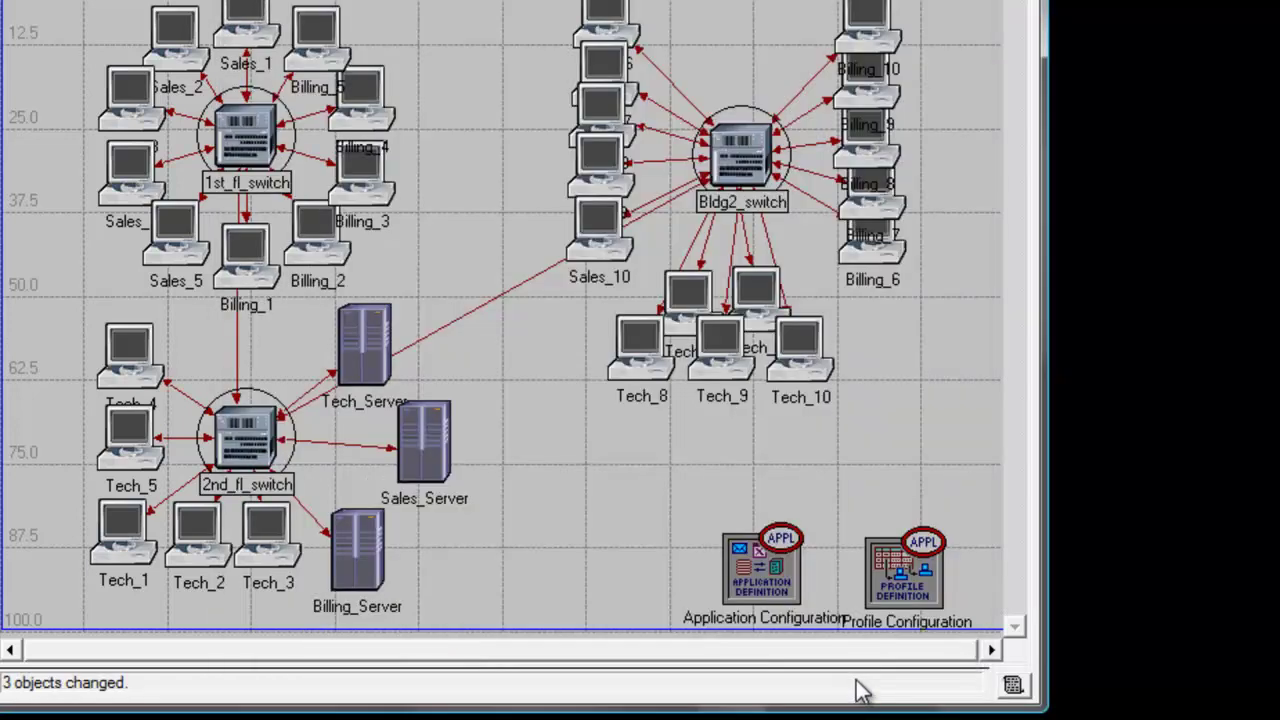